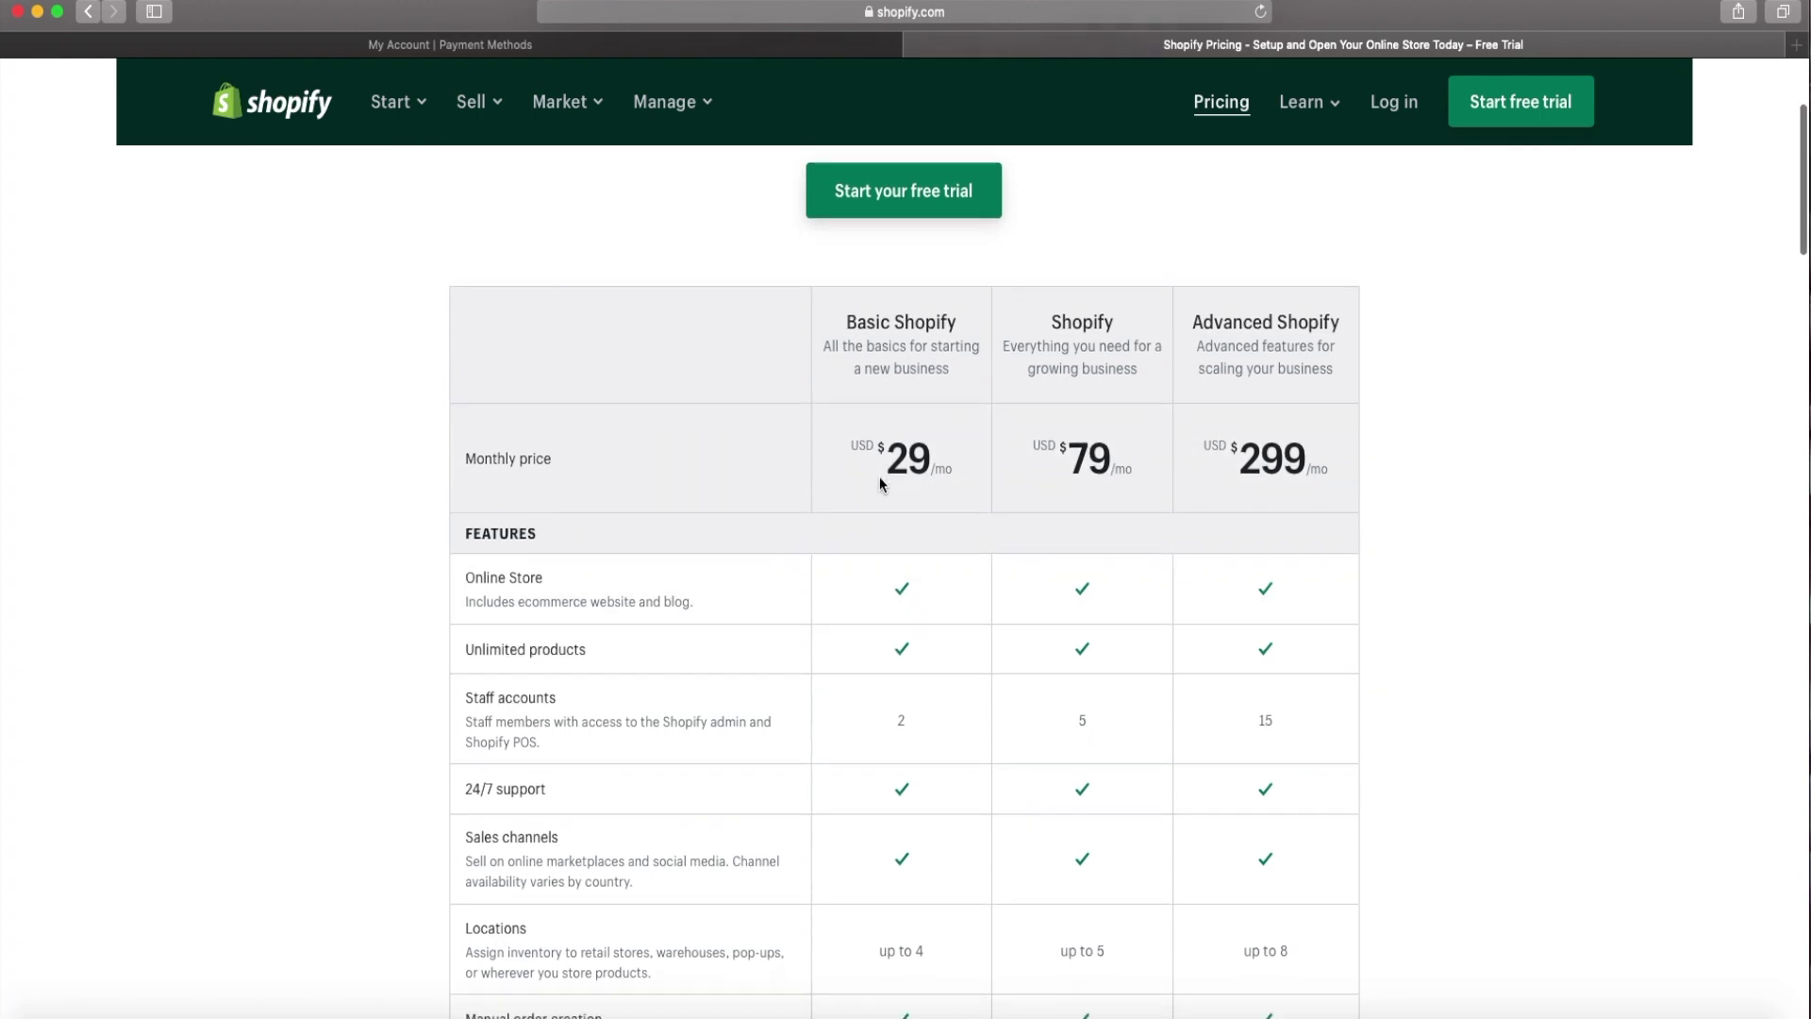
Review the monthly prices and included features of the Basic Shopify, Shopify and Advanced Shopify plans.
{"action": "scroll", "coordinate": [879, 481], "scroll_direction": "down", "scroll_amount": 1}
{"action": "scroll", "coordinate": [879, 484], "scroll_direction": "down", "scroll_amount": 5}
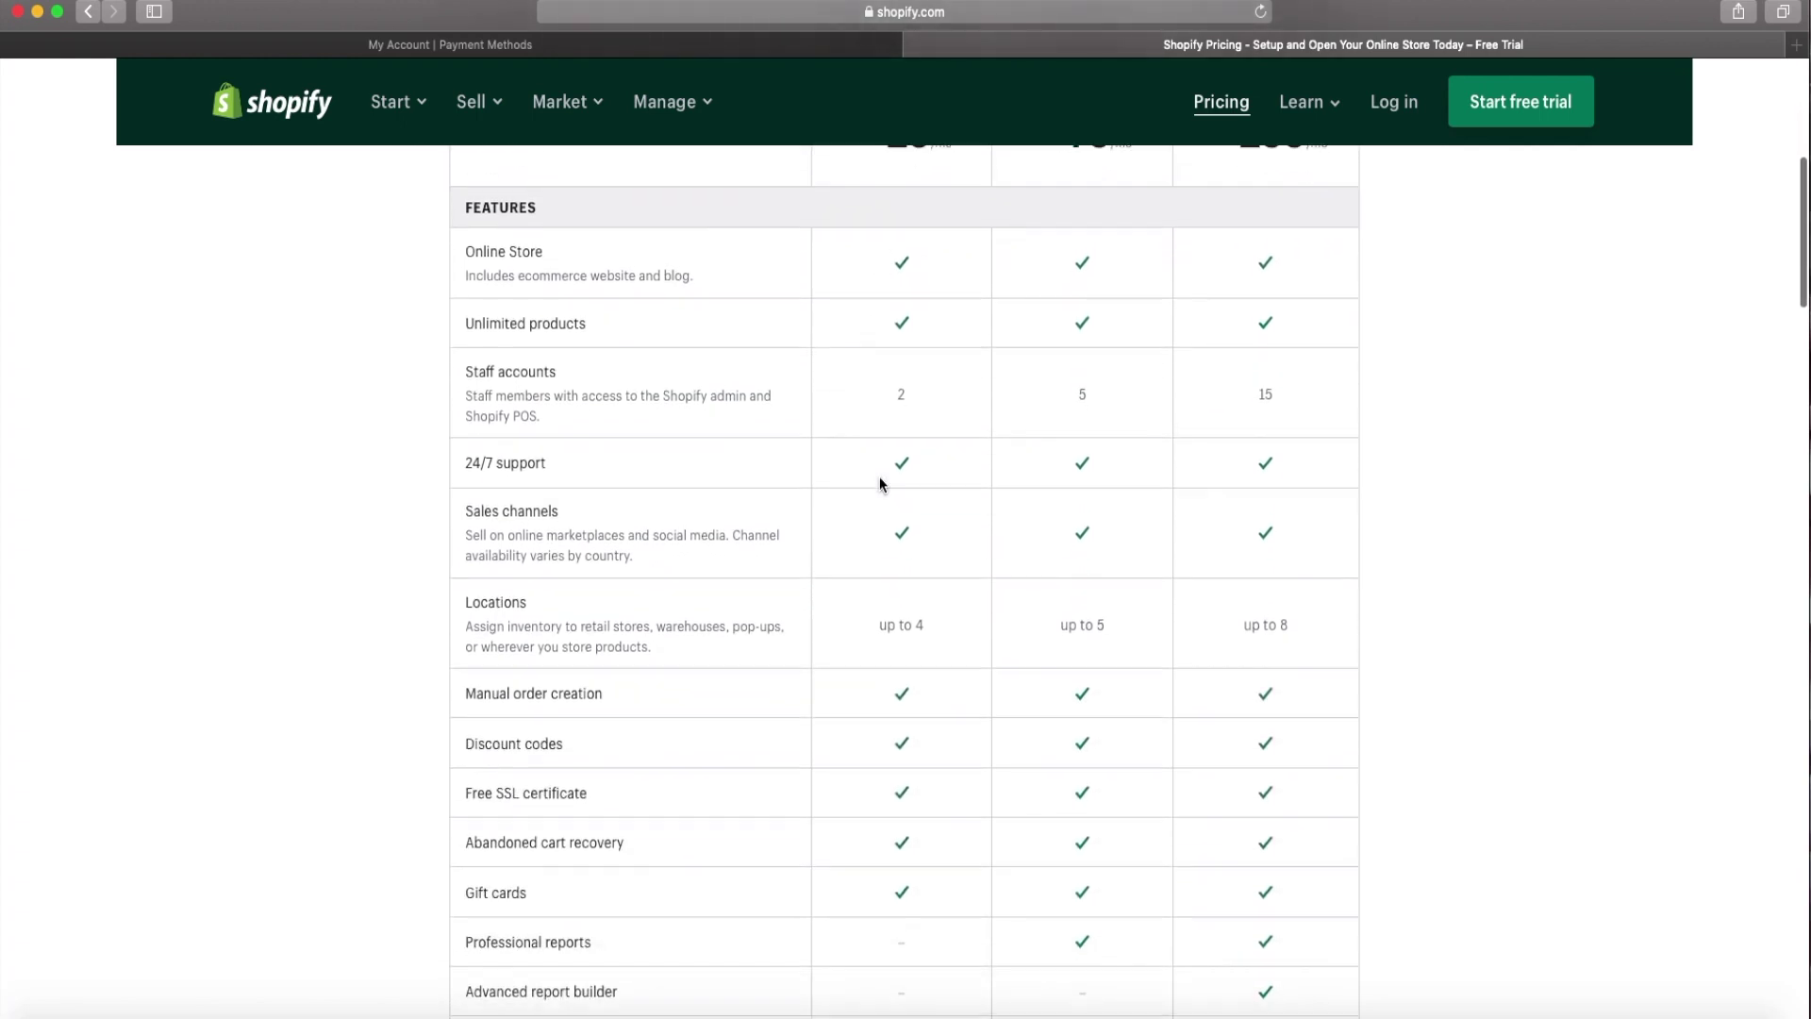
{"action": "scroll", "coordinate": [879, 484], "scroll_direction": "down", "scroll_amount": 10}
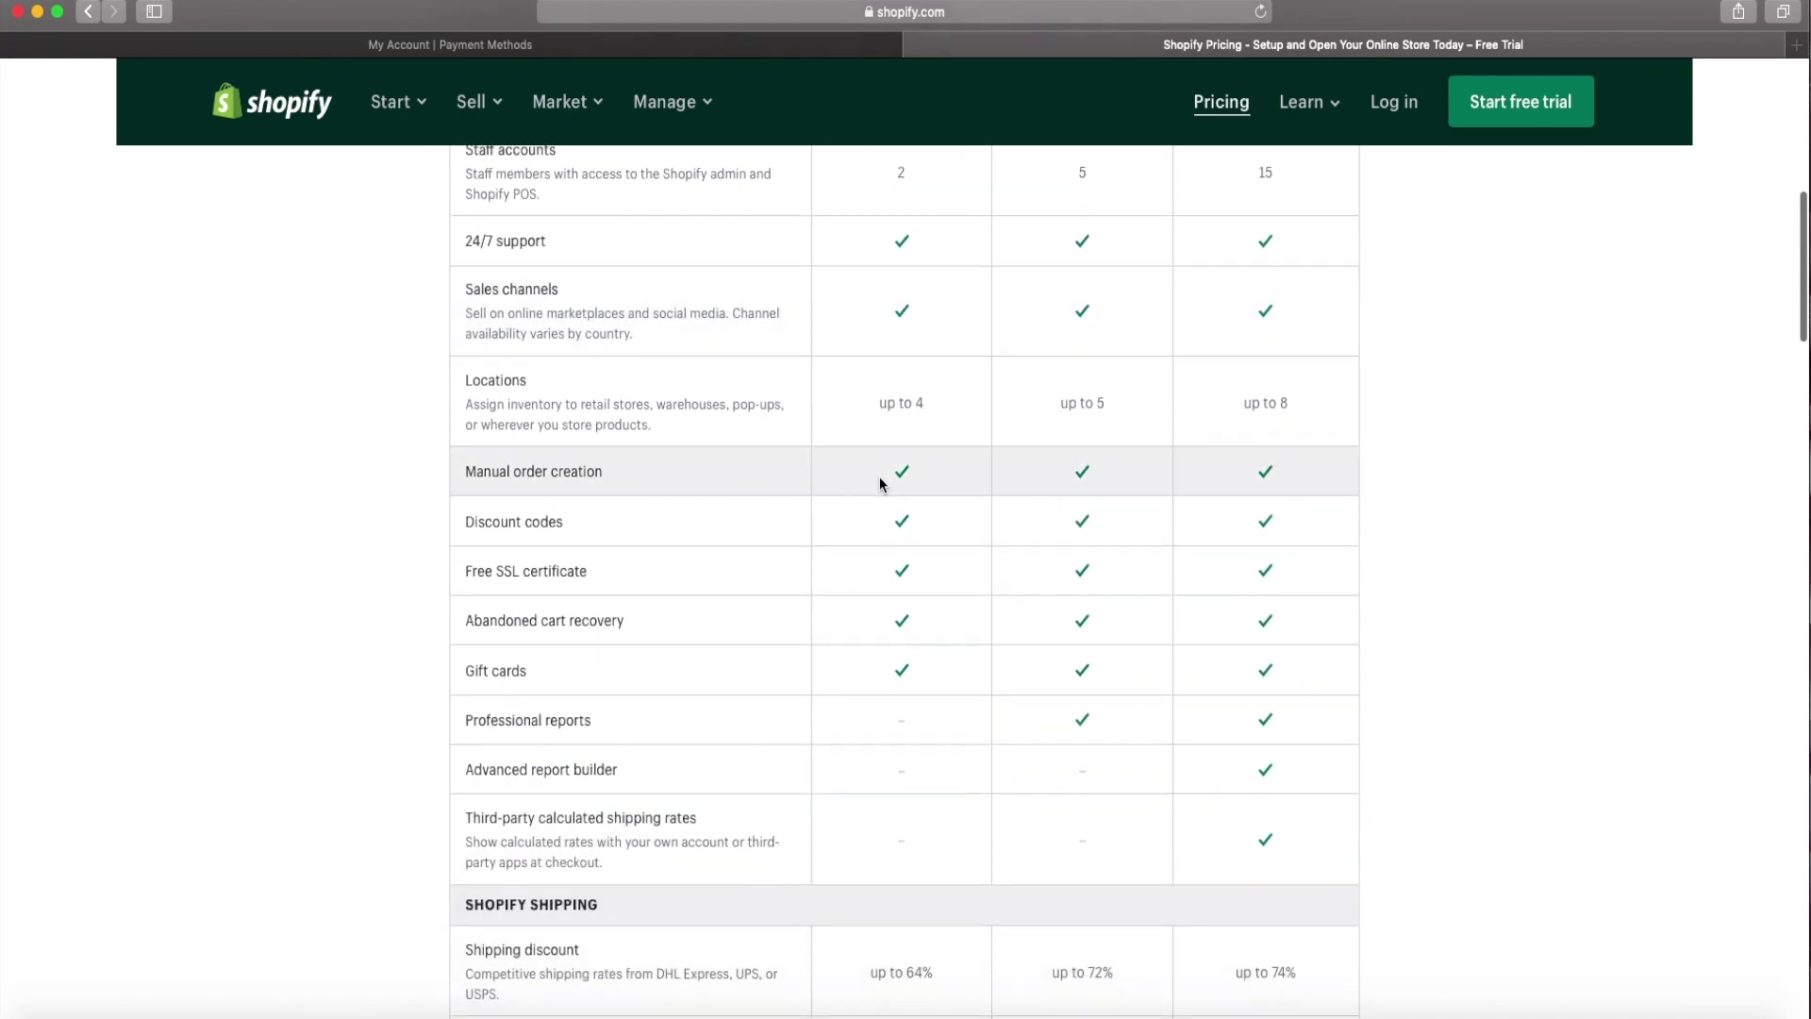
{"action": "scroll", "coordinate": [879, 477], "scroll_direction": "down", "scroll_amount": 5}
{"action": "scroll", "coordinate": [879, 478], "scroll_direction": "up", "scroll_amount": 15}
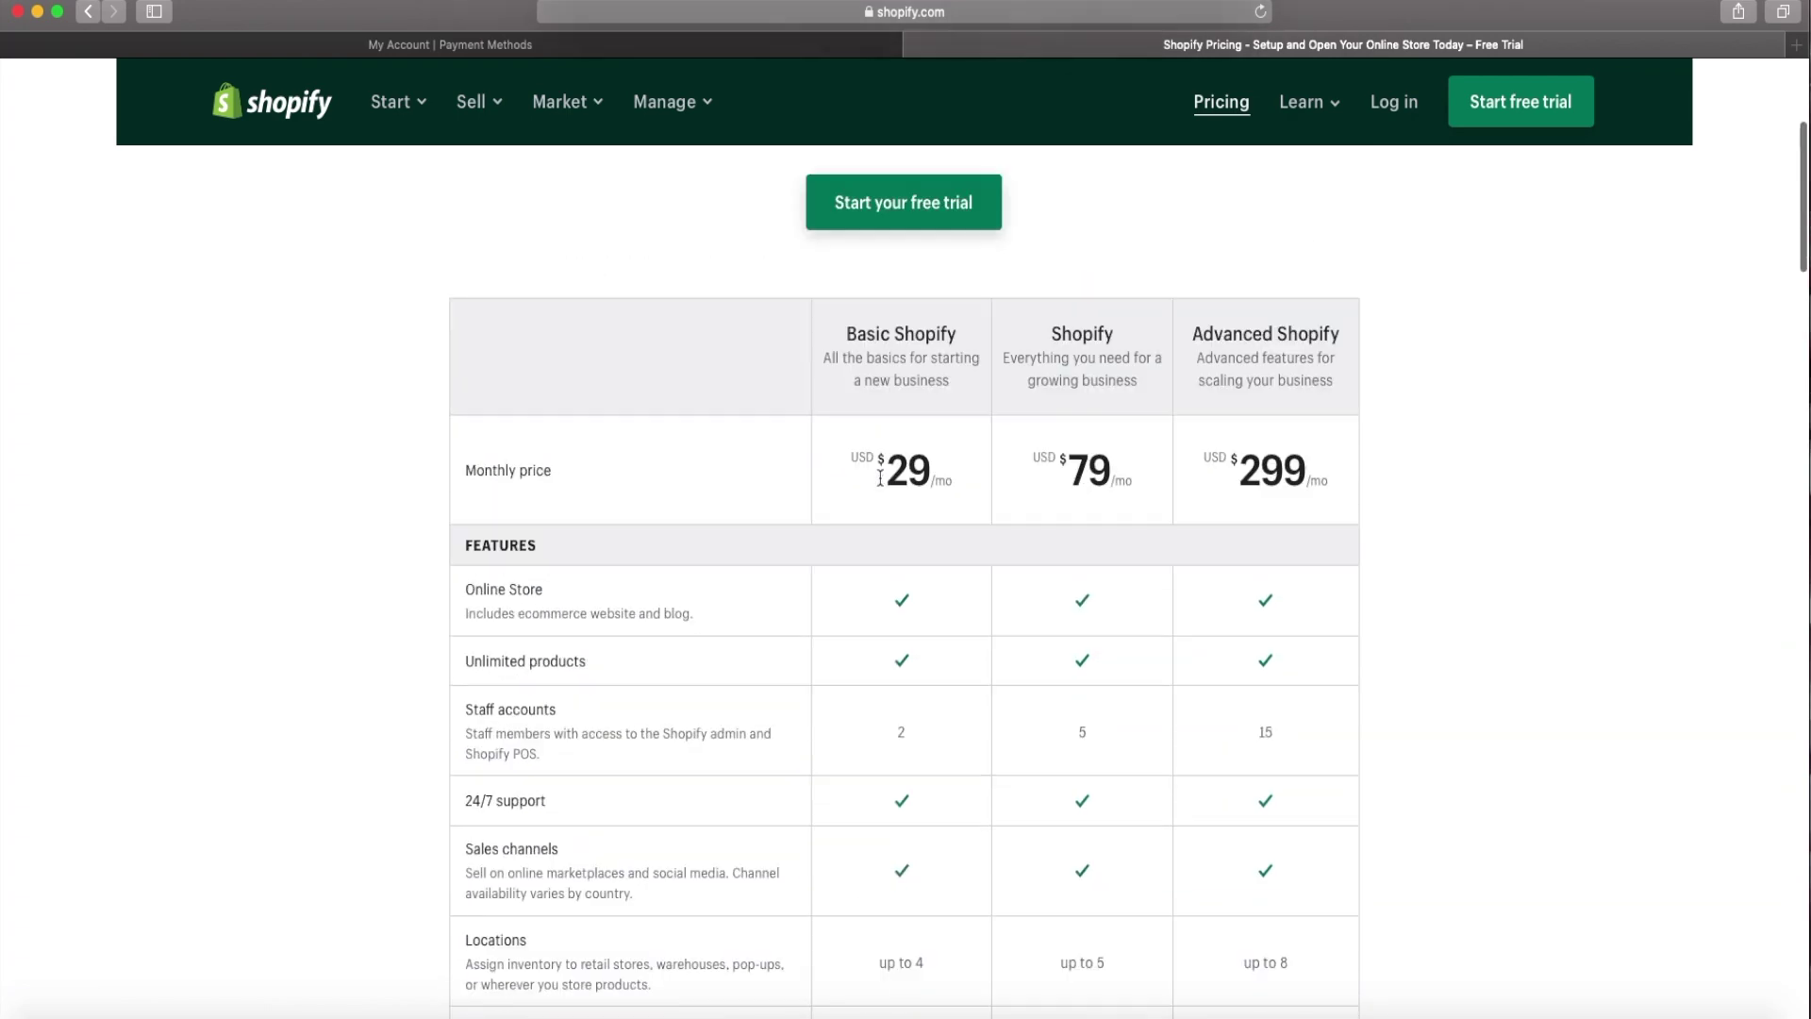
{"action": "scroll", "coordinate": [879, 478], "scroll_direction": "down", "scroll_amount": 8}
{"action": "scroll", "coordinate": [879, 478], "scroll_direction": "up", "scroll_amount": 15}
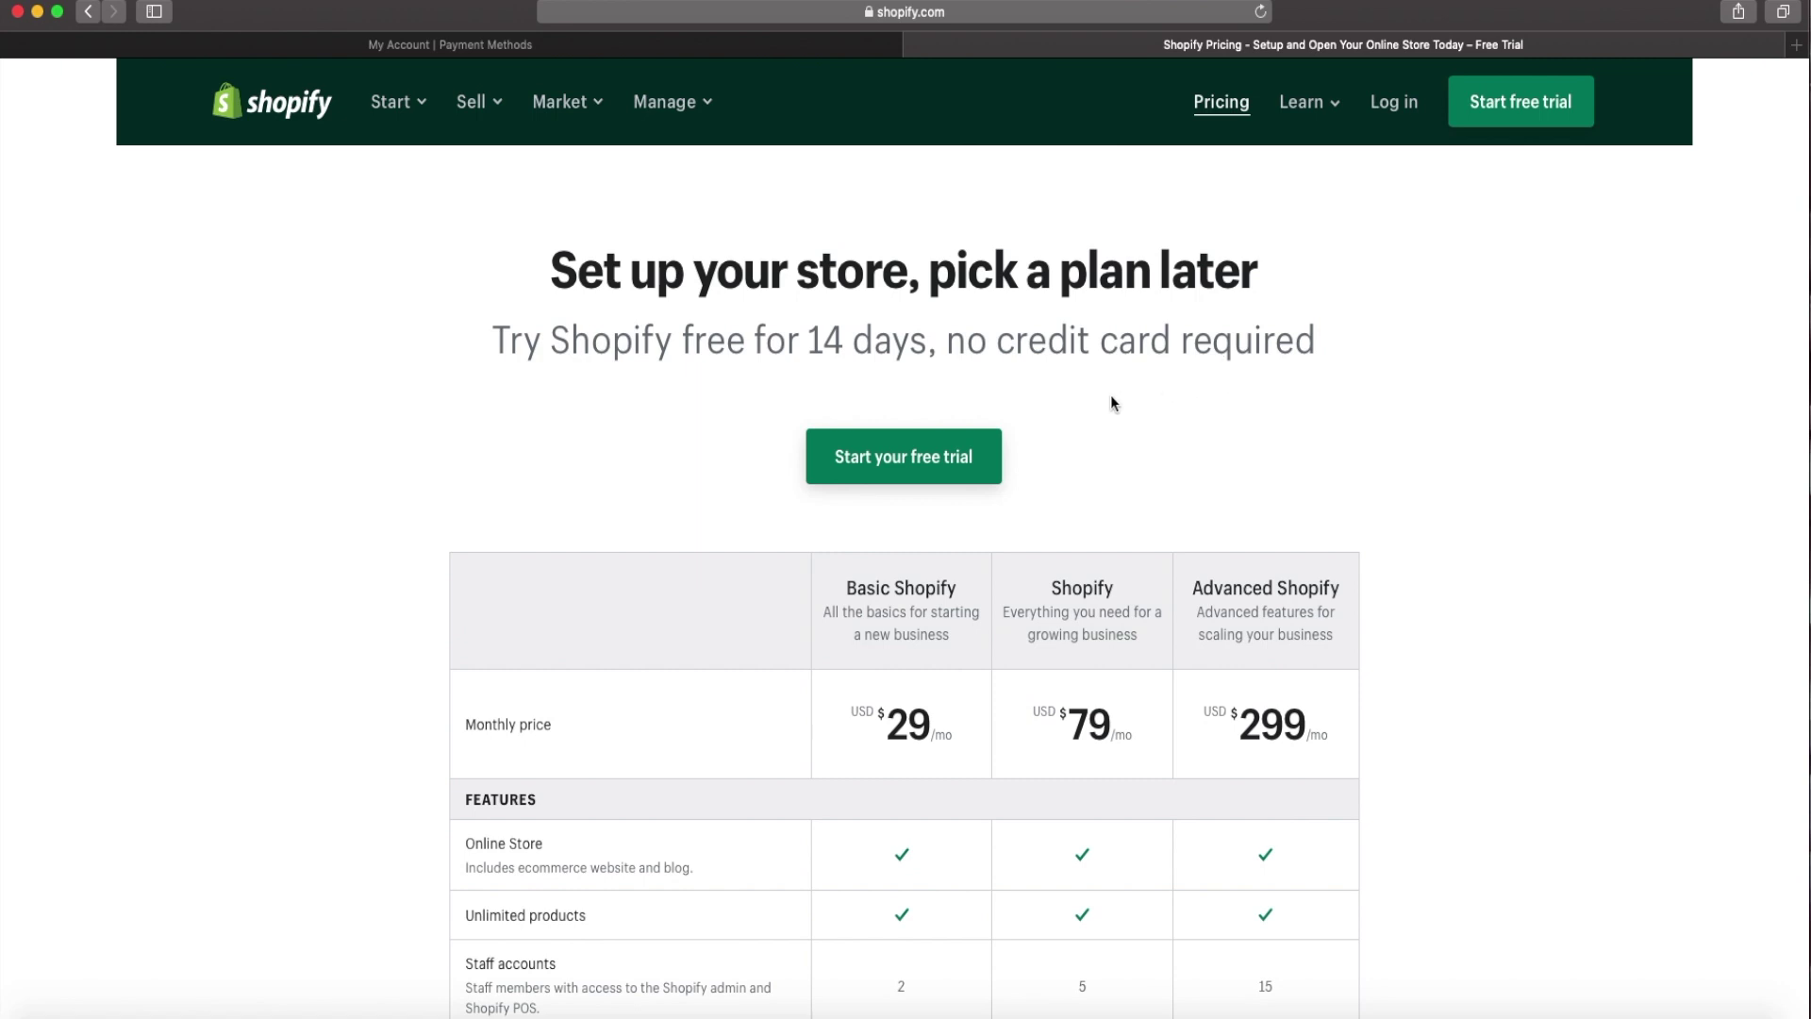
{"action": "scroll", "coordinate": [1105, 425], "scroll_direction": "down", "scroll_amount": 1}
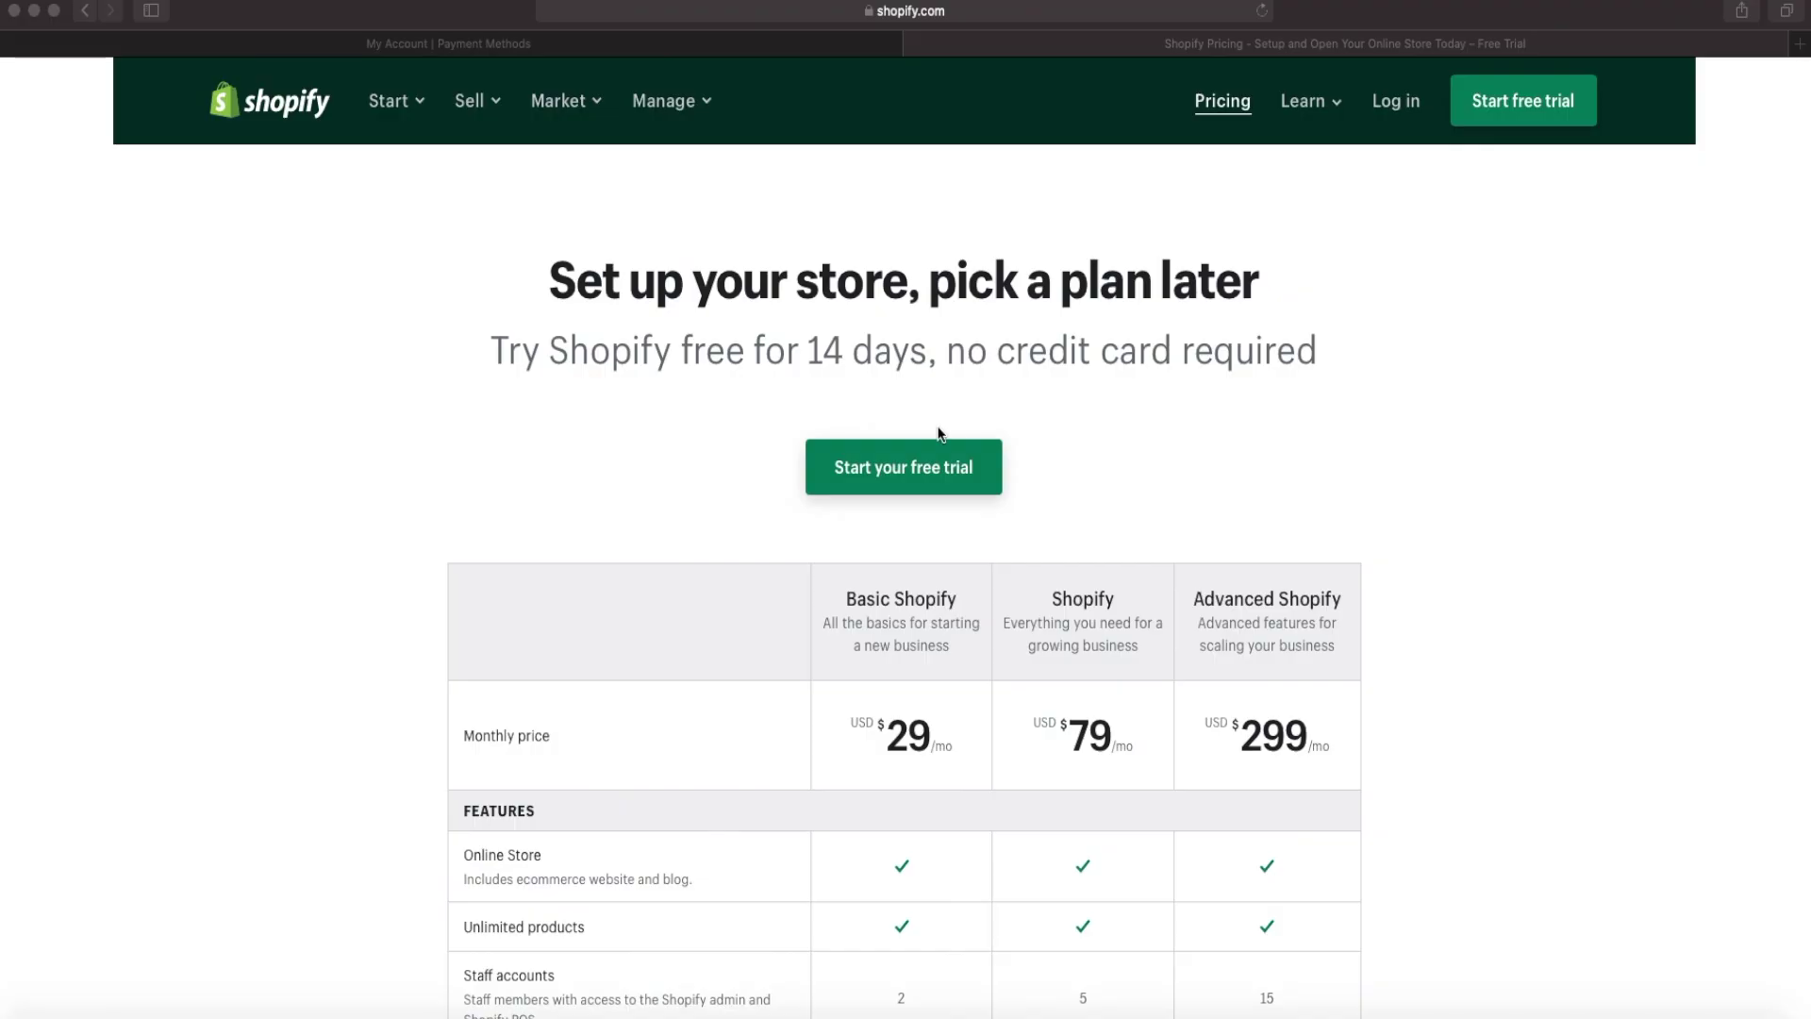
Start the free 14-day trial sign-up and fill in the account e-mail and password.
{"action": "left_click", "coordinate": [939, 475]}
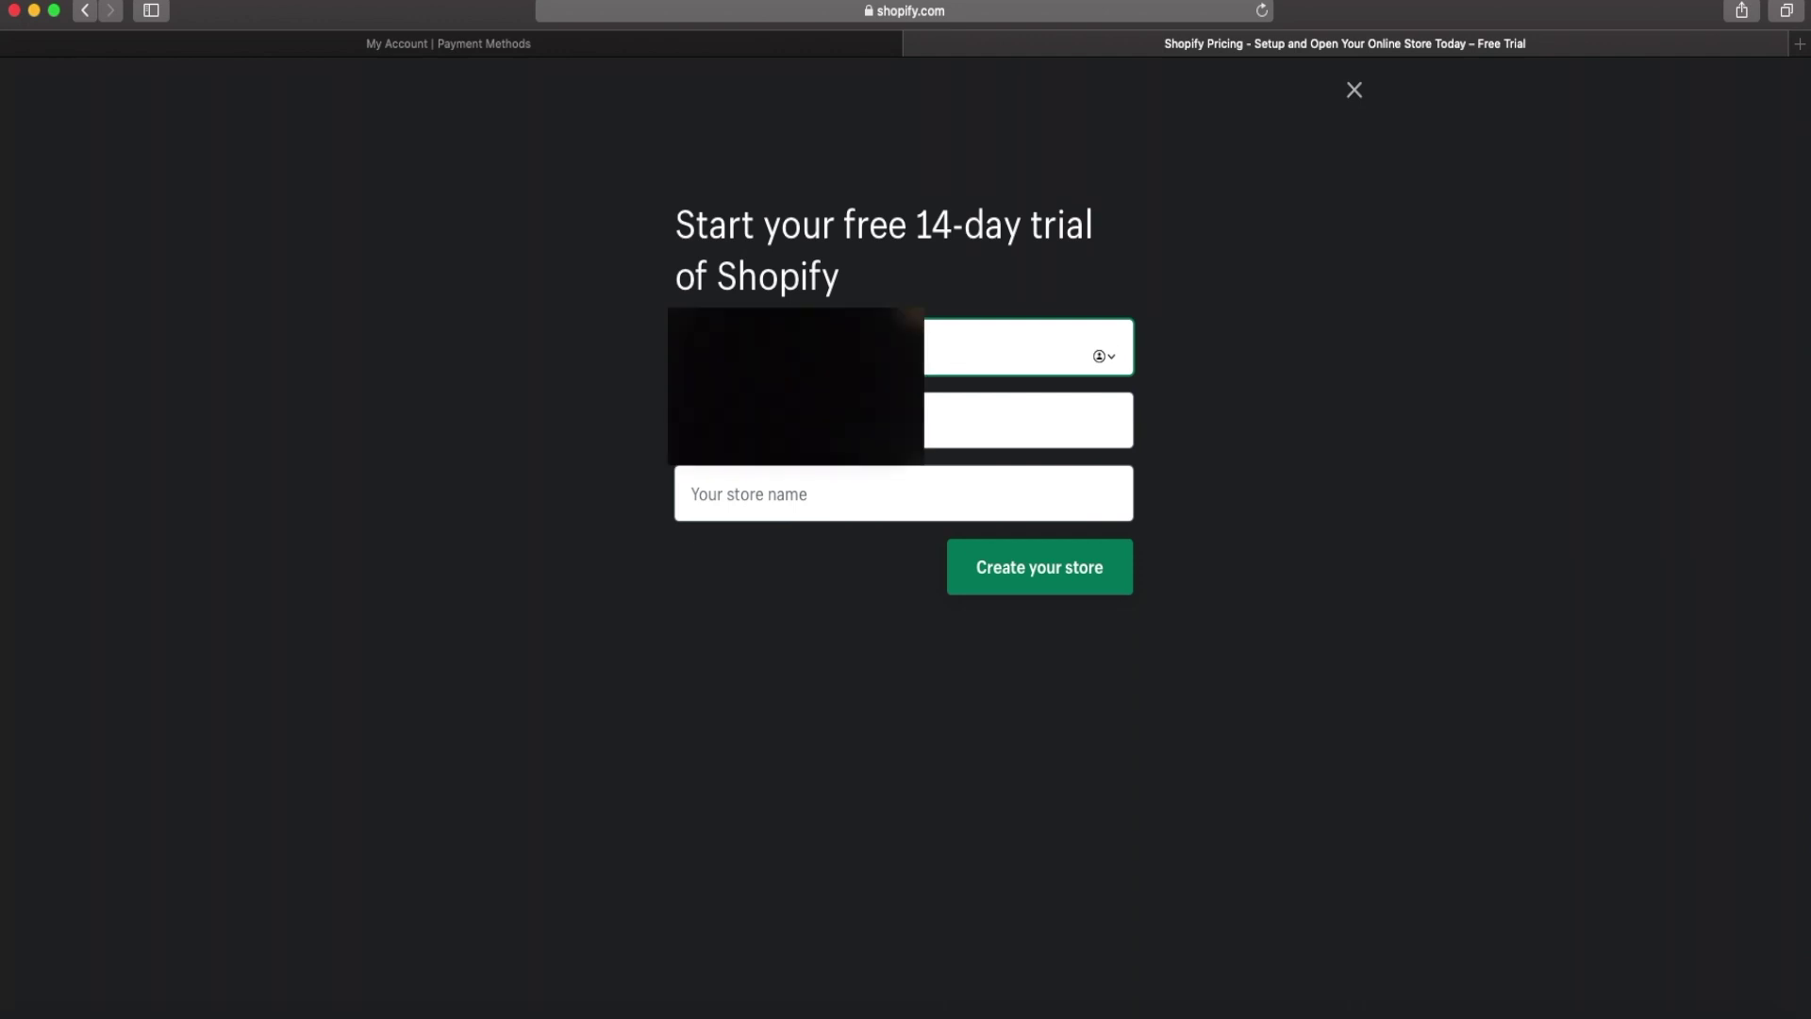
{"action": "key", "text": "Tab"}
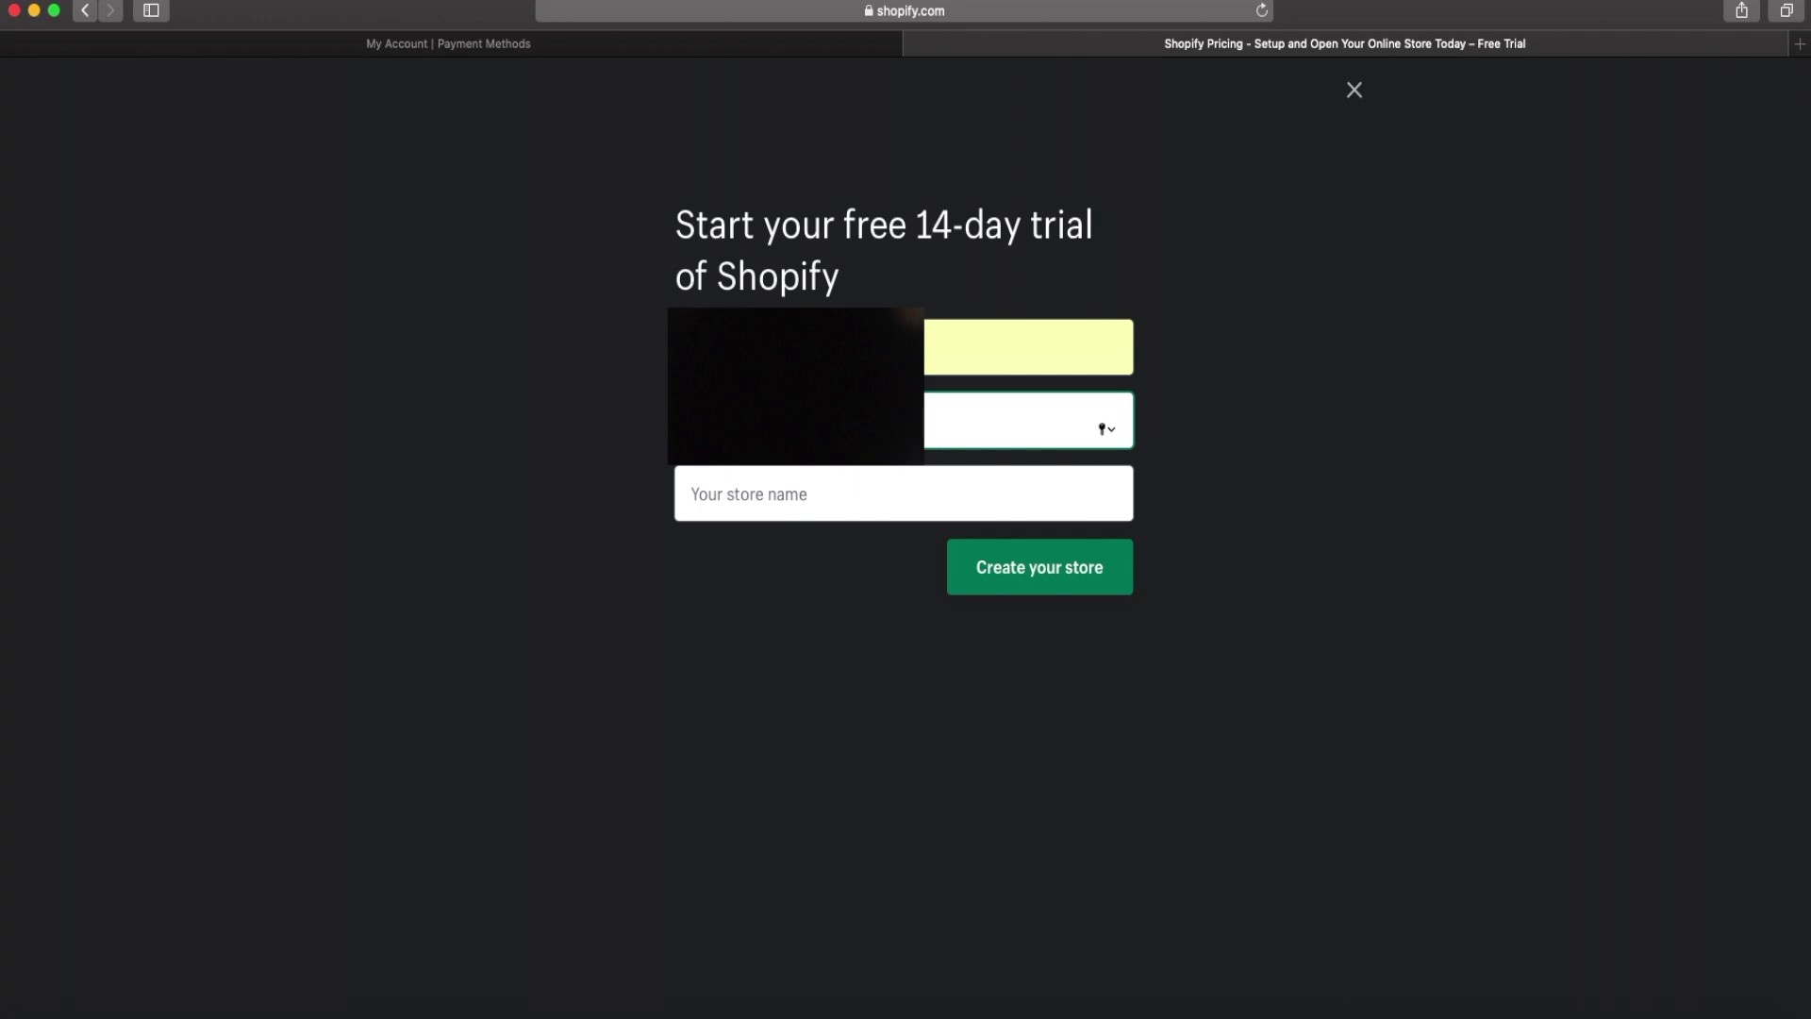
Create the store with the name "ONEeleven Self-Care Co." and save the account password in the browser.
{"action": "left_click", "coordinate": [751, 512]}
{"action": "type", "text": "One"}
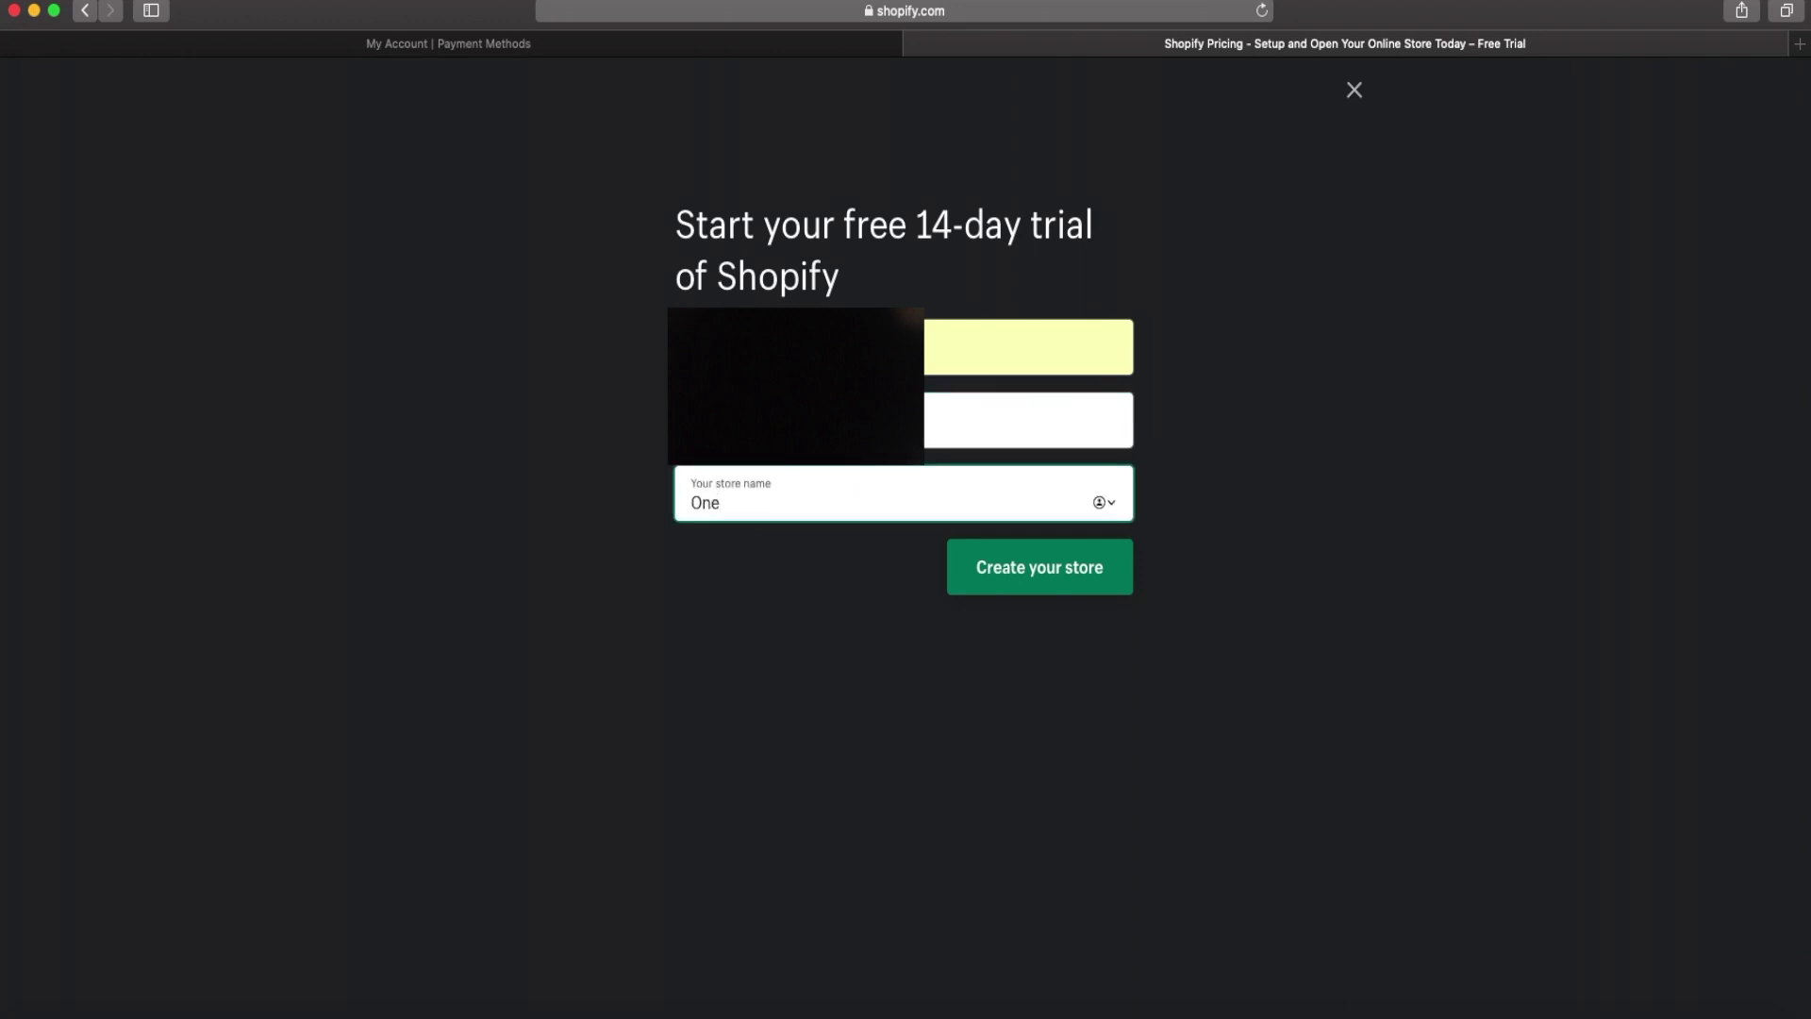
{"action": "key", "text": "BackSpace"}
{"action": "key", "text": "BackSpace"}
{"action": "type", "text": "NEeleve"}
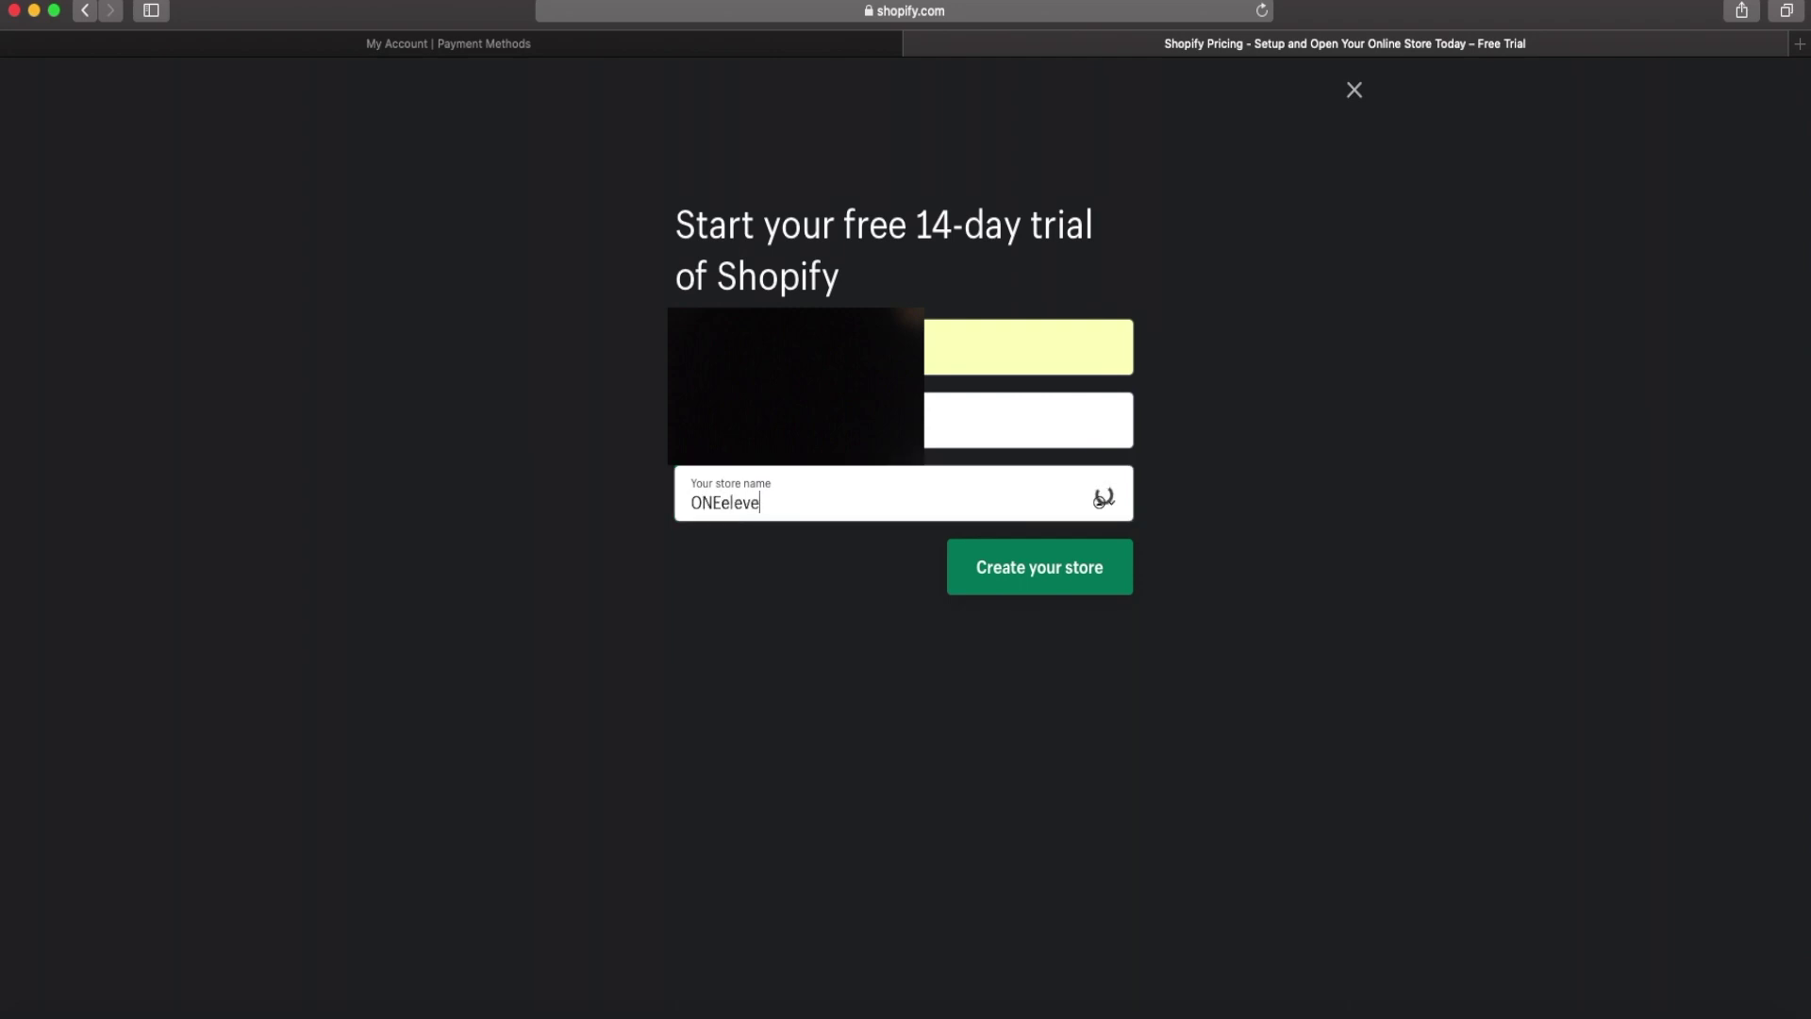
{"action": "type", "text": "n Self C"}
{"action": "key", "text": "BackSpace"}
{"action": "type", "text": "-C"}
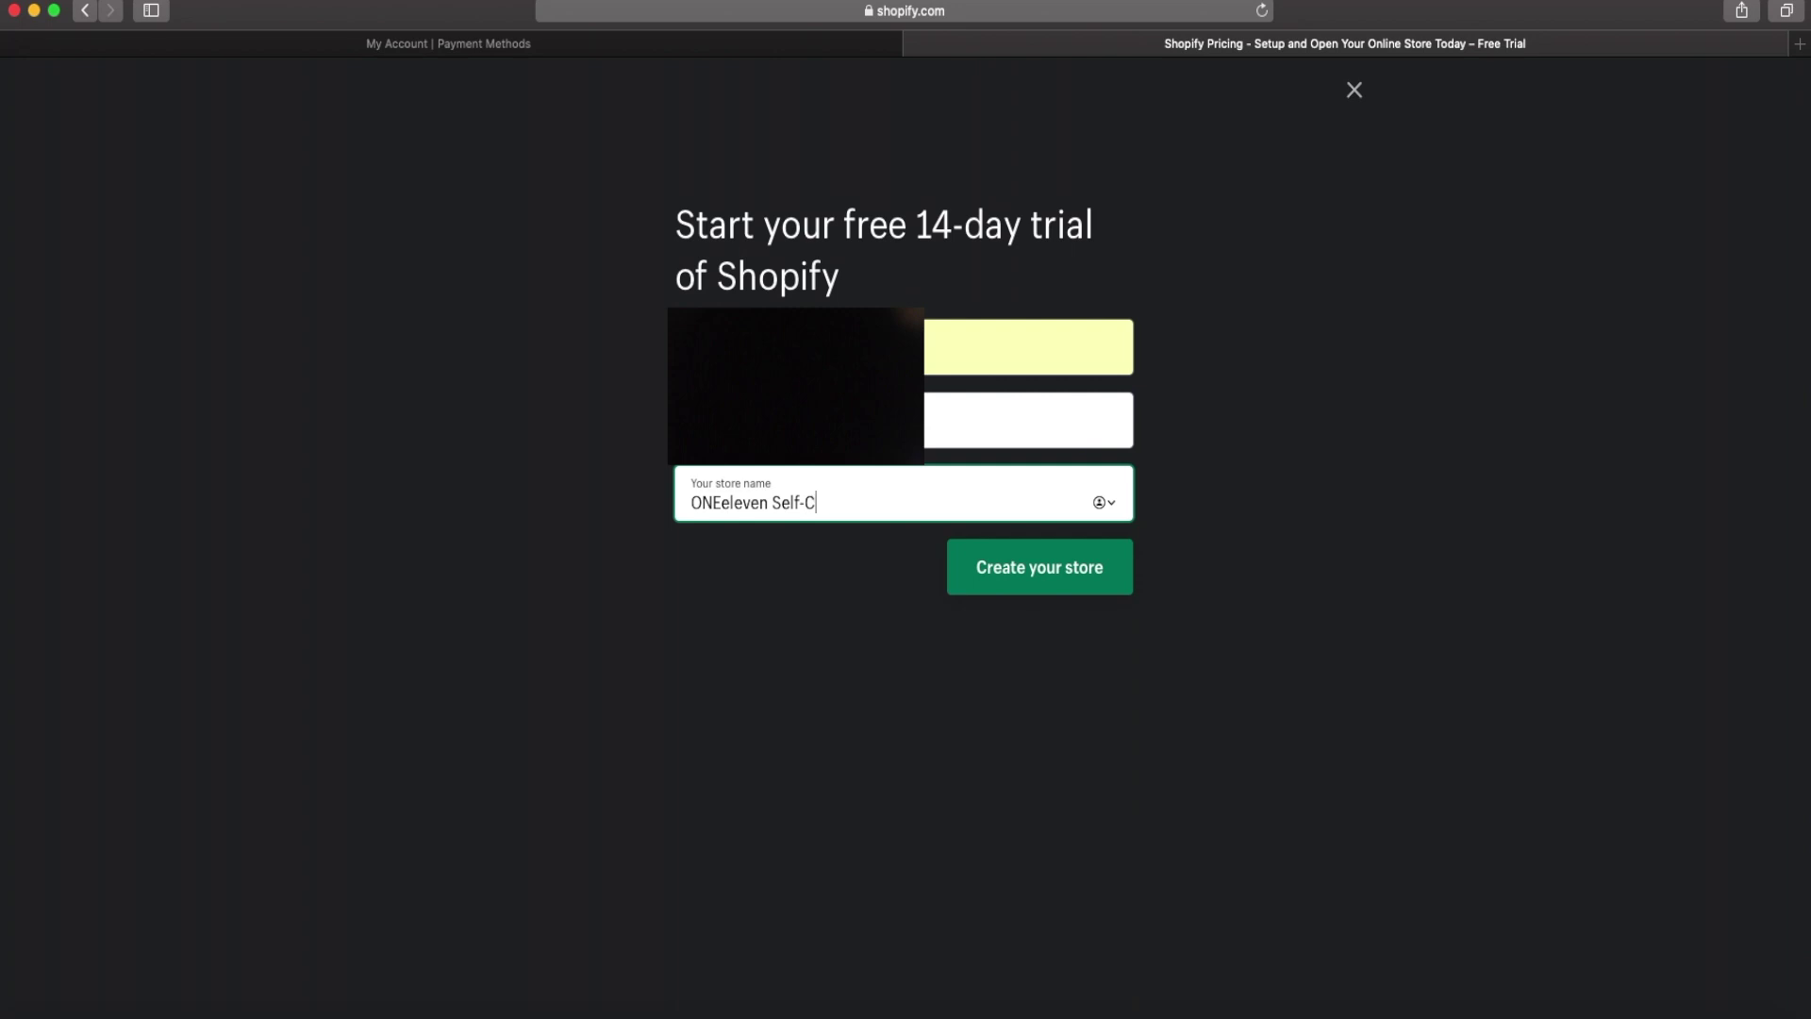
{"action": "type", "text": "aee CO."}
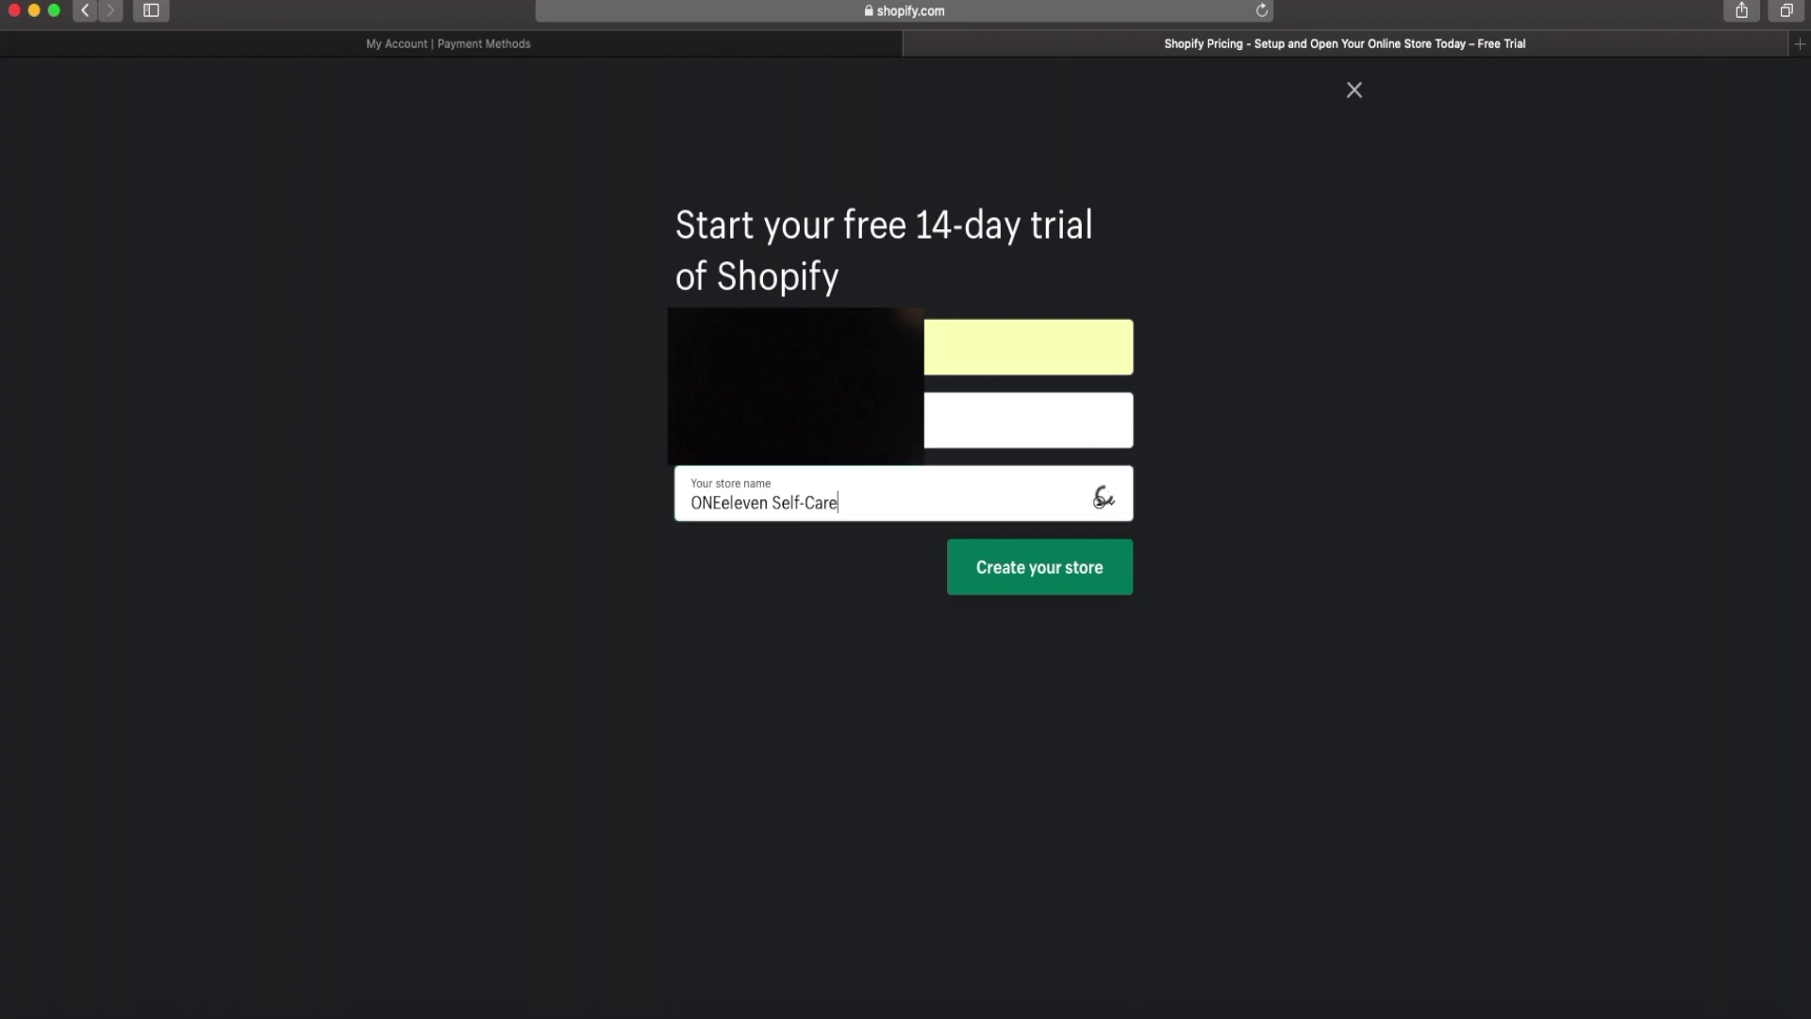
{"action": "key", "text": "BackSpace"}
{"action": "key", "text": "BackSpace"}
{"action": "type", "text": "o."}
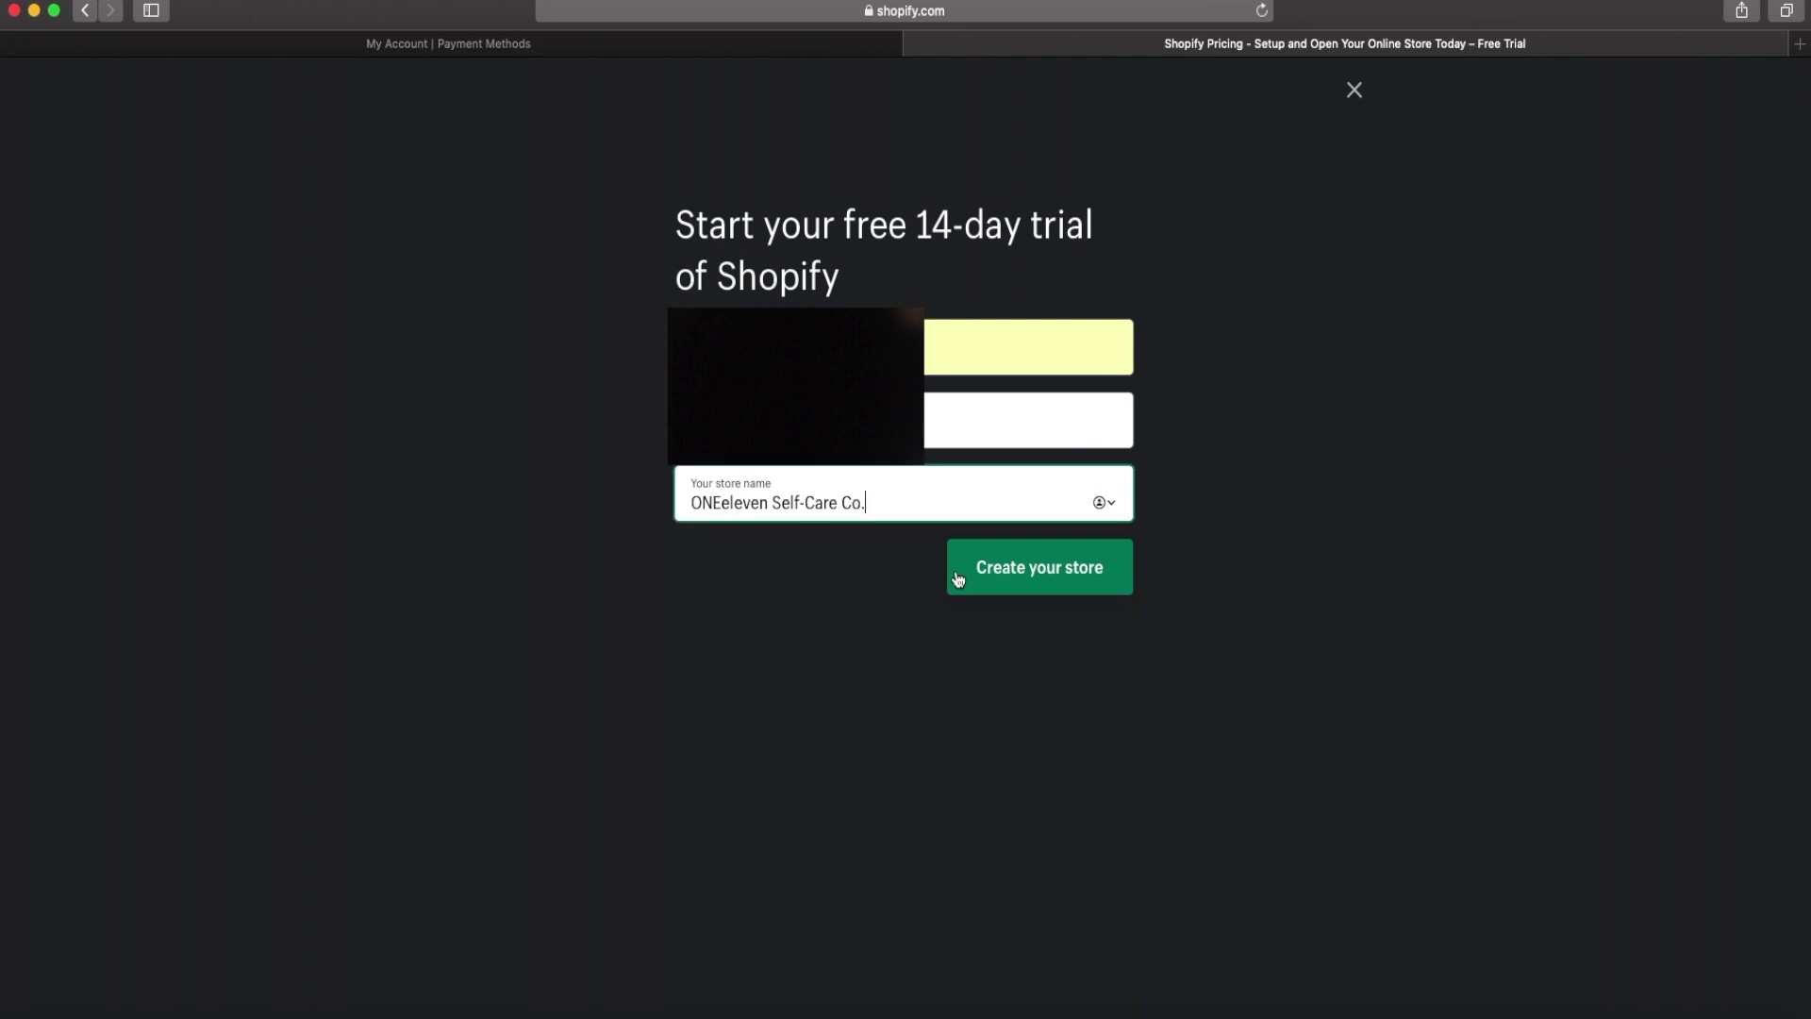
{"action": "left_click", "coordinate": [1038, 582]}
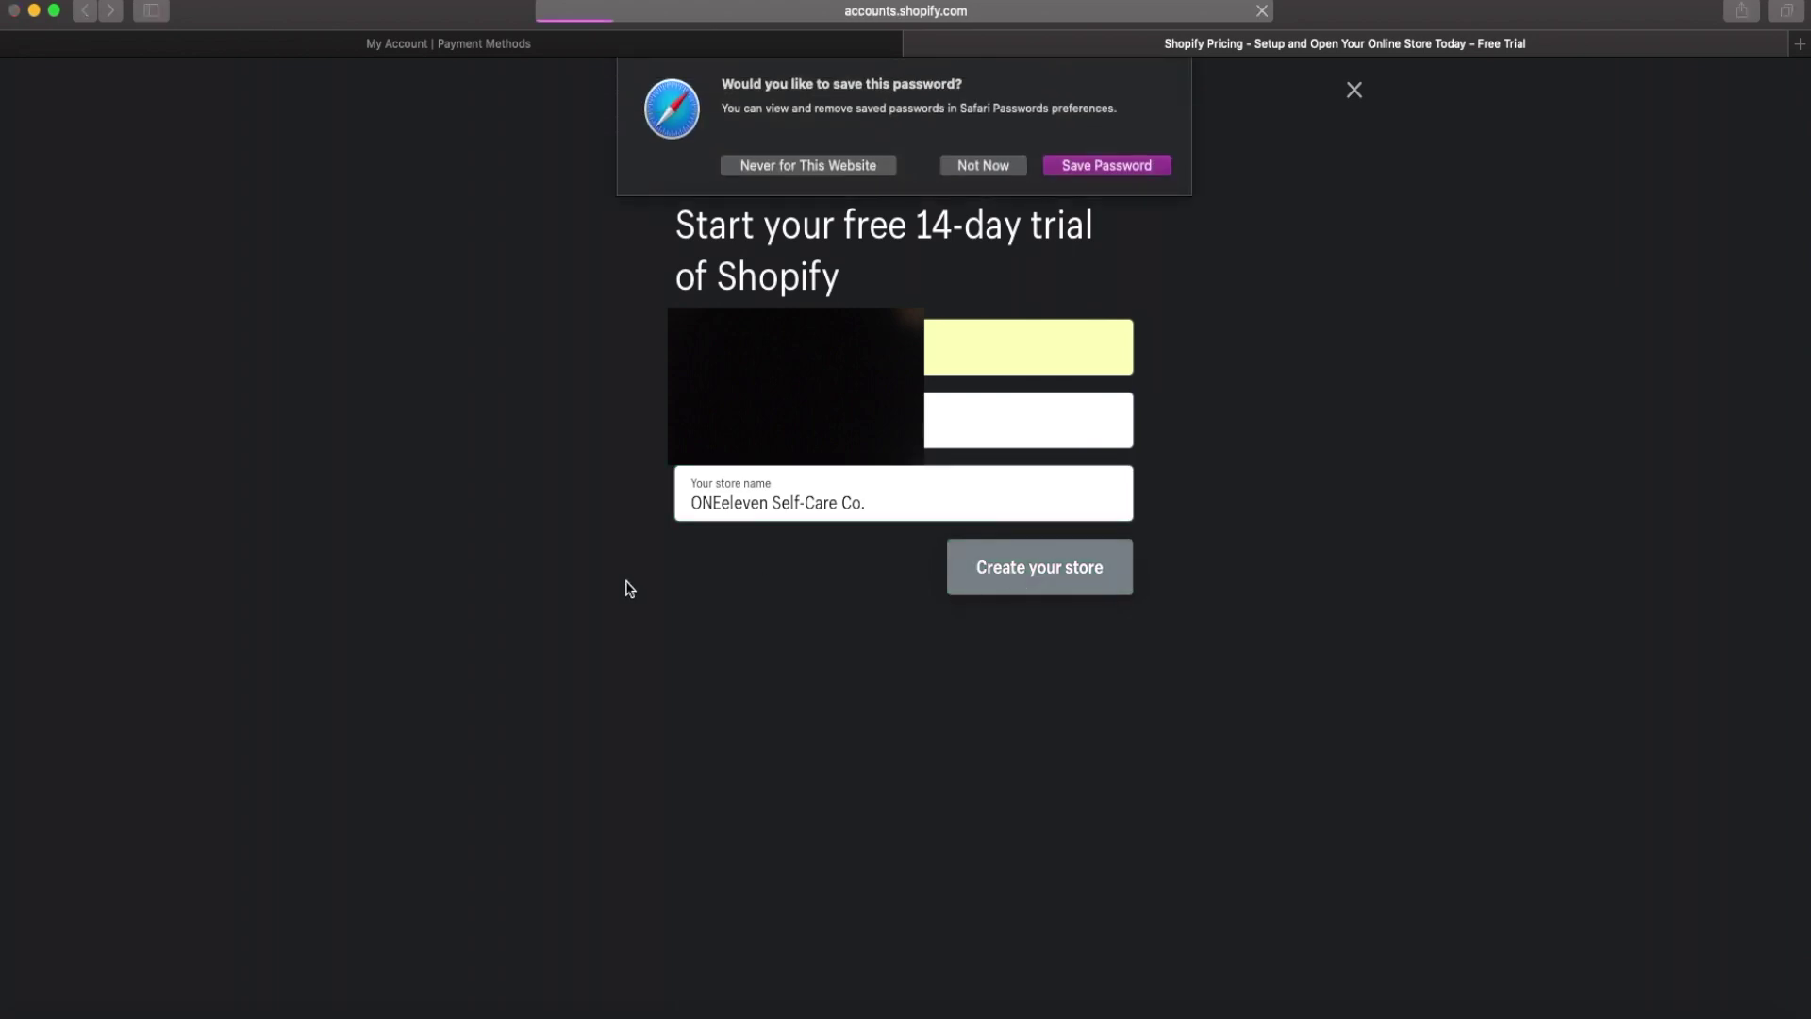
{"action": "left_click", "coordinate": [1085, 168]}
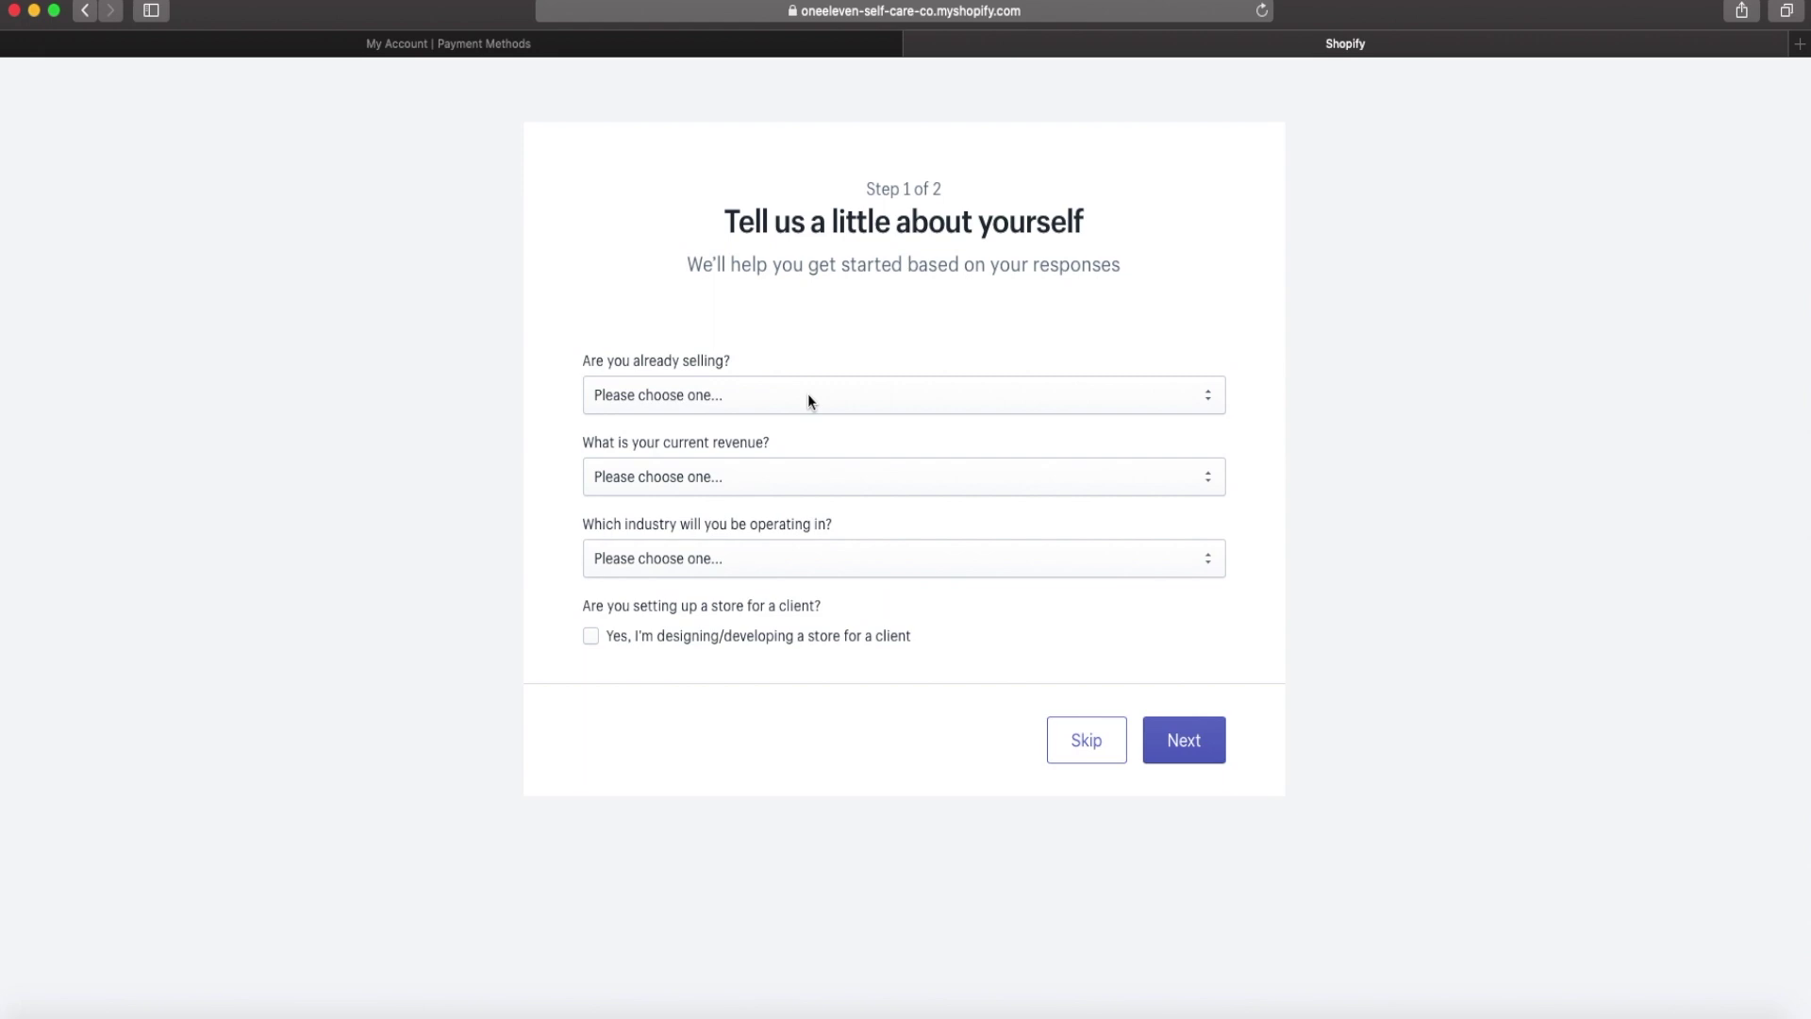
Answer "I'm not selling products yet" and "Yes, I have product and I'll be ready to launch in a few weeks".
{"action": "left_click", "coordinate": [677, 396]}
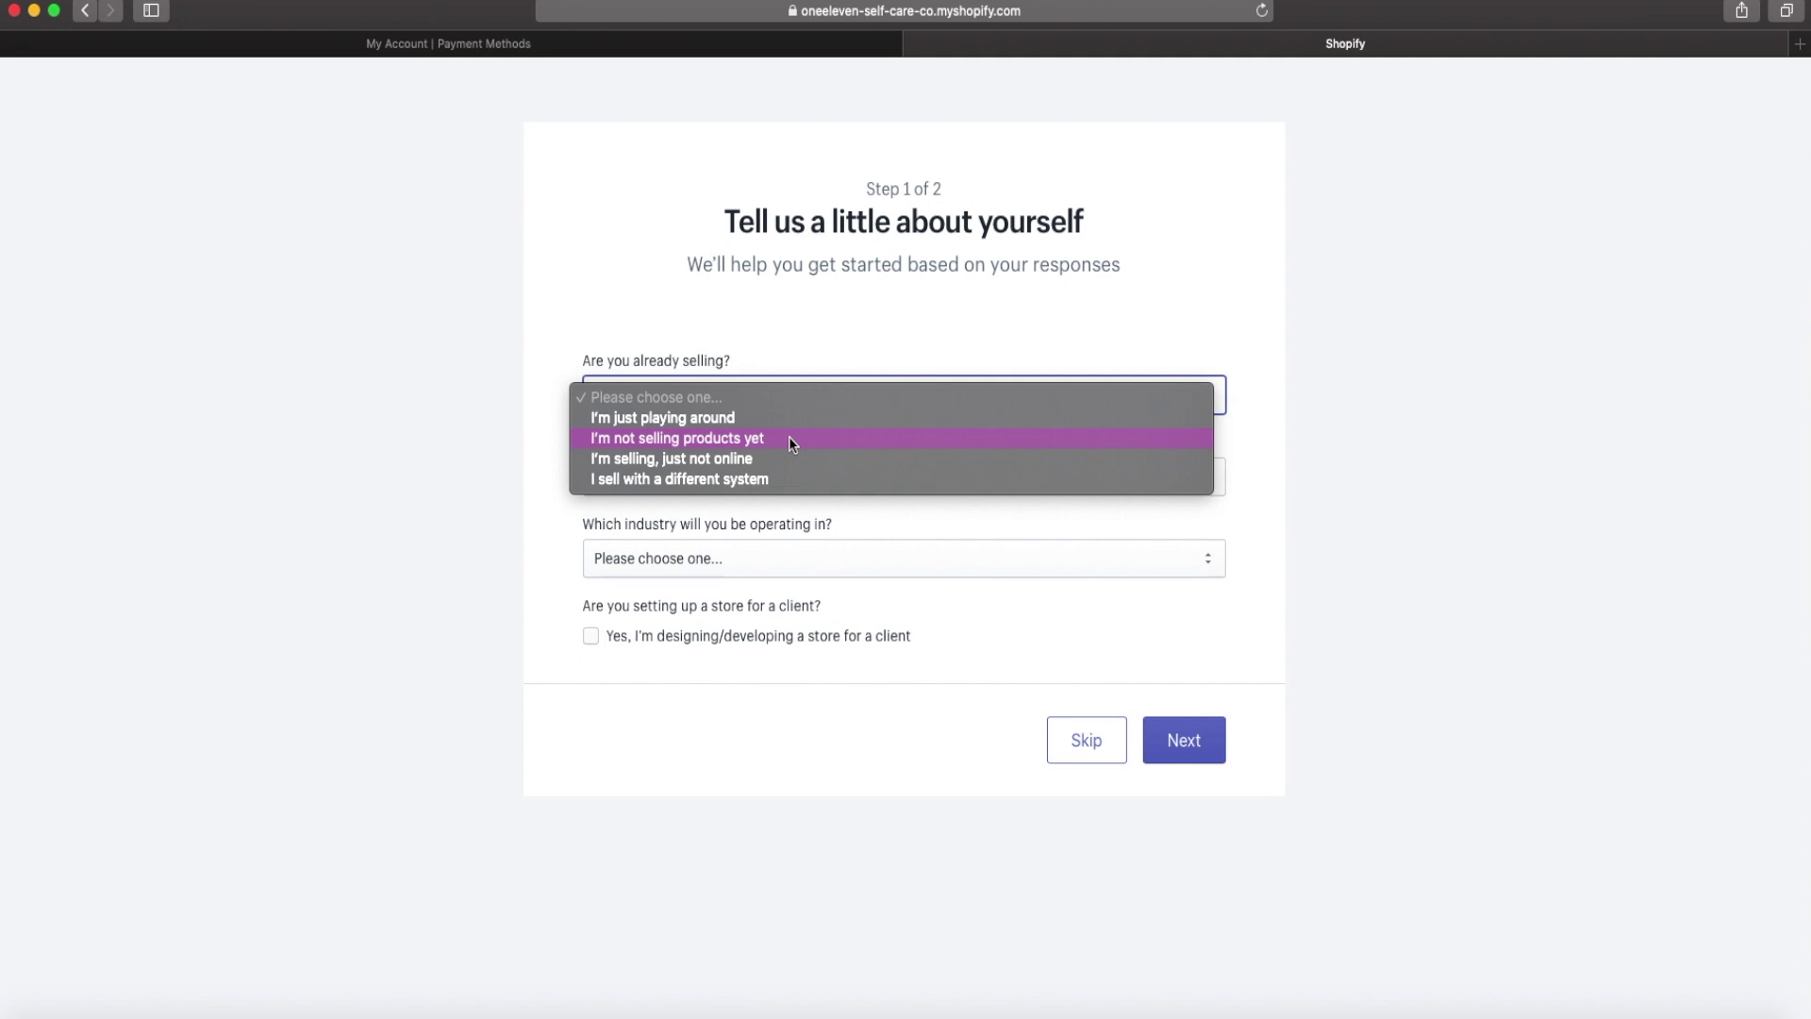
{"action": "left_click", "coordinate": [788, 440]}
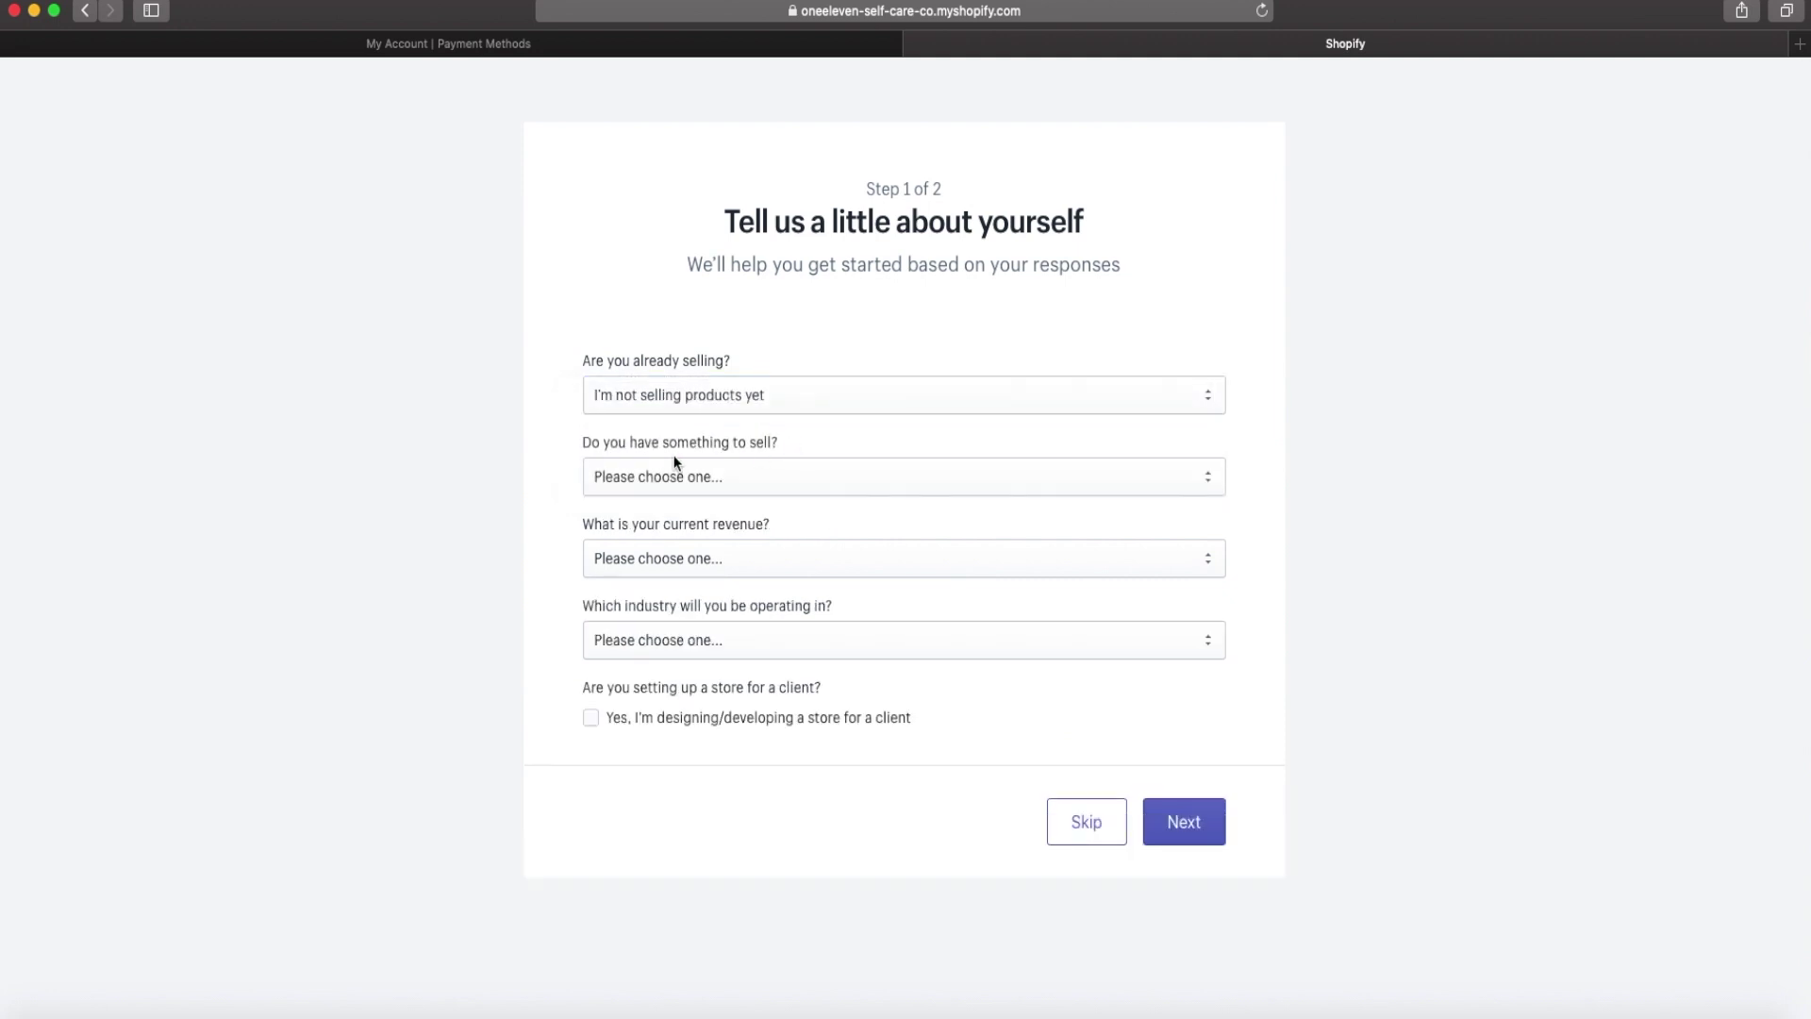
{"action": "left_click", "coordinate": [778, 474]}
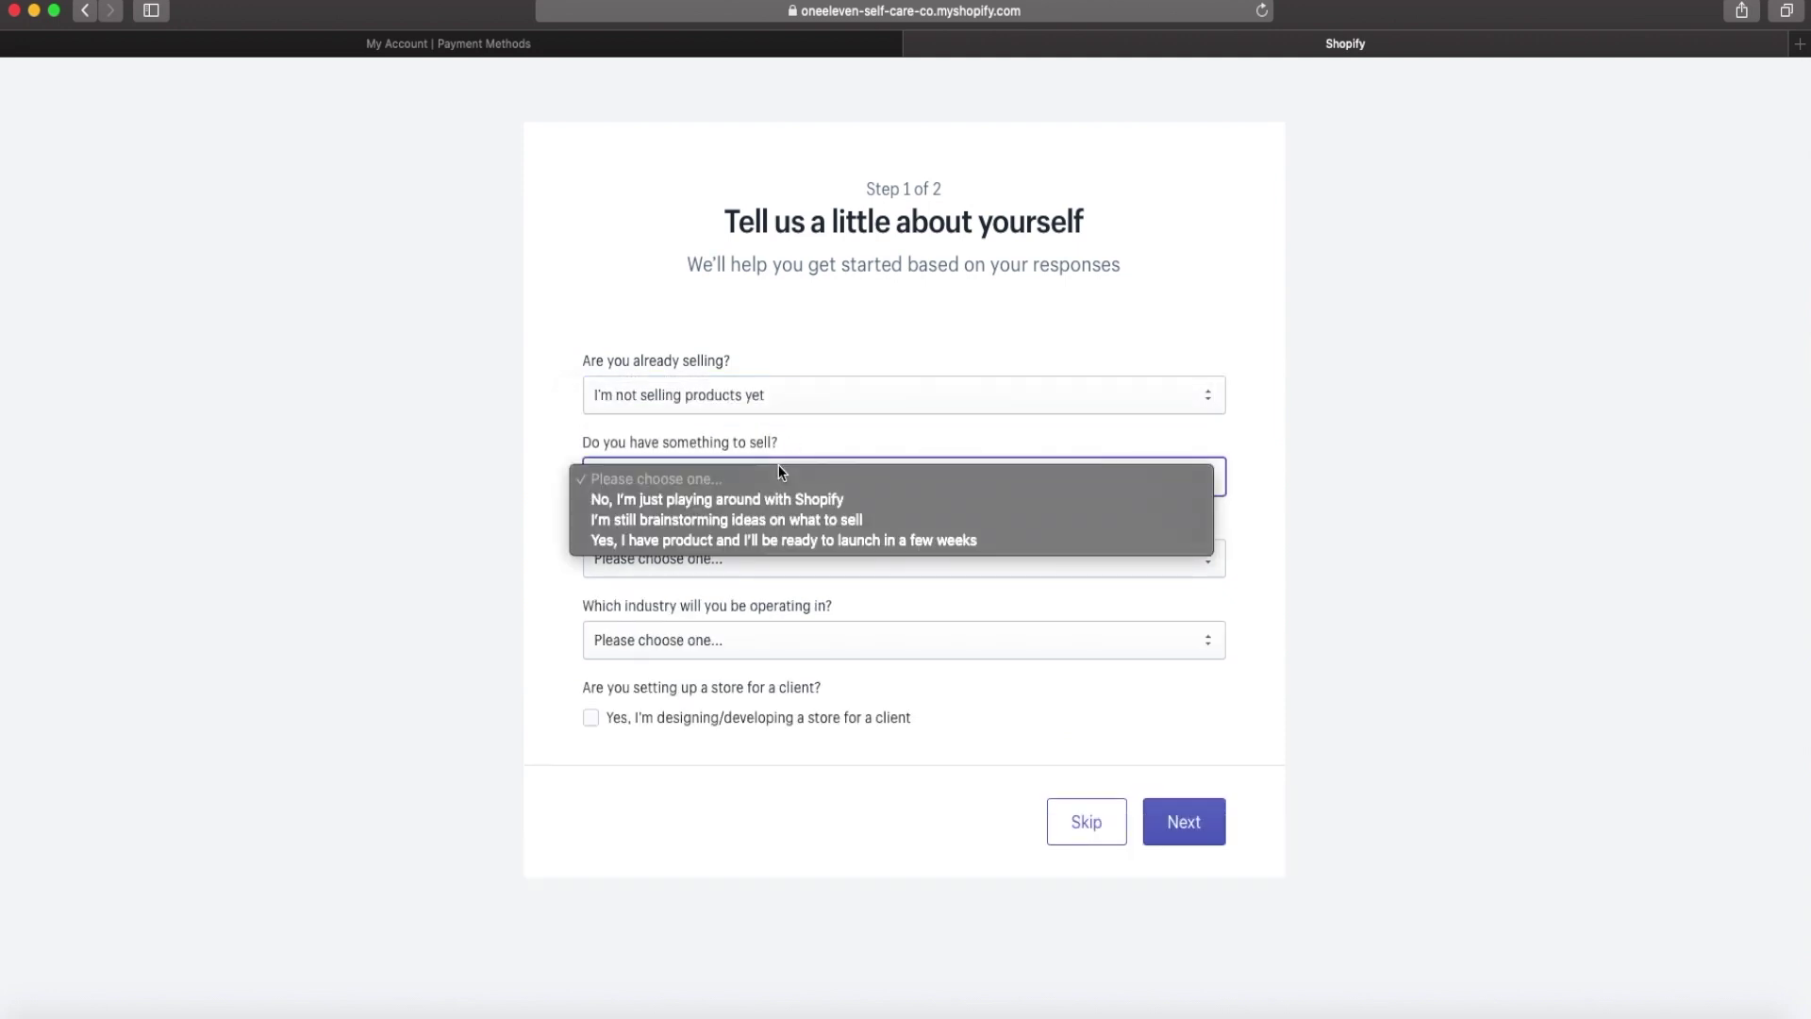
{"action": "left_click", "coordinate": [787, 540]}
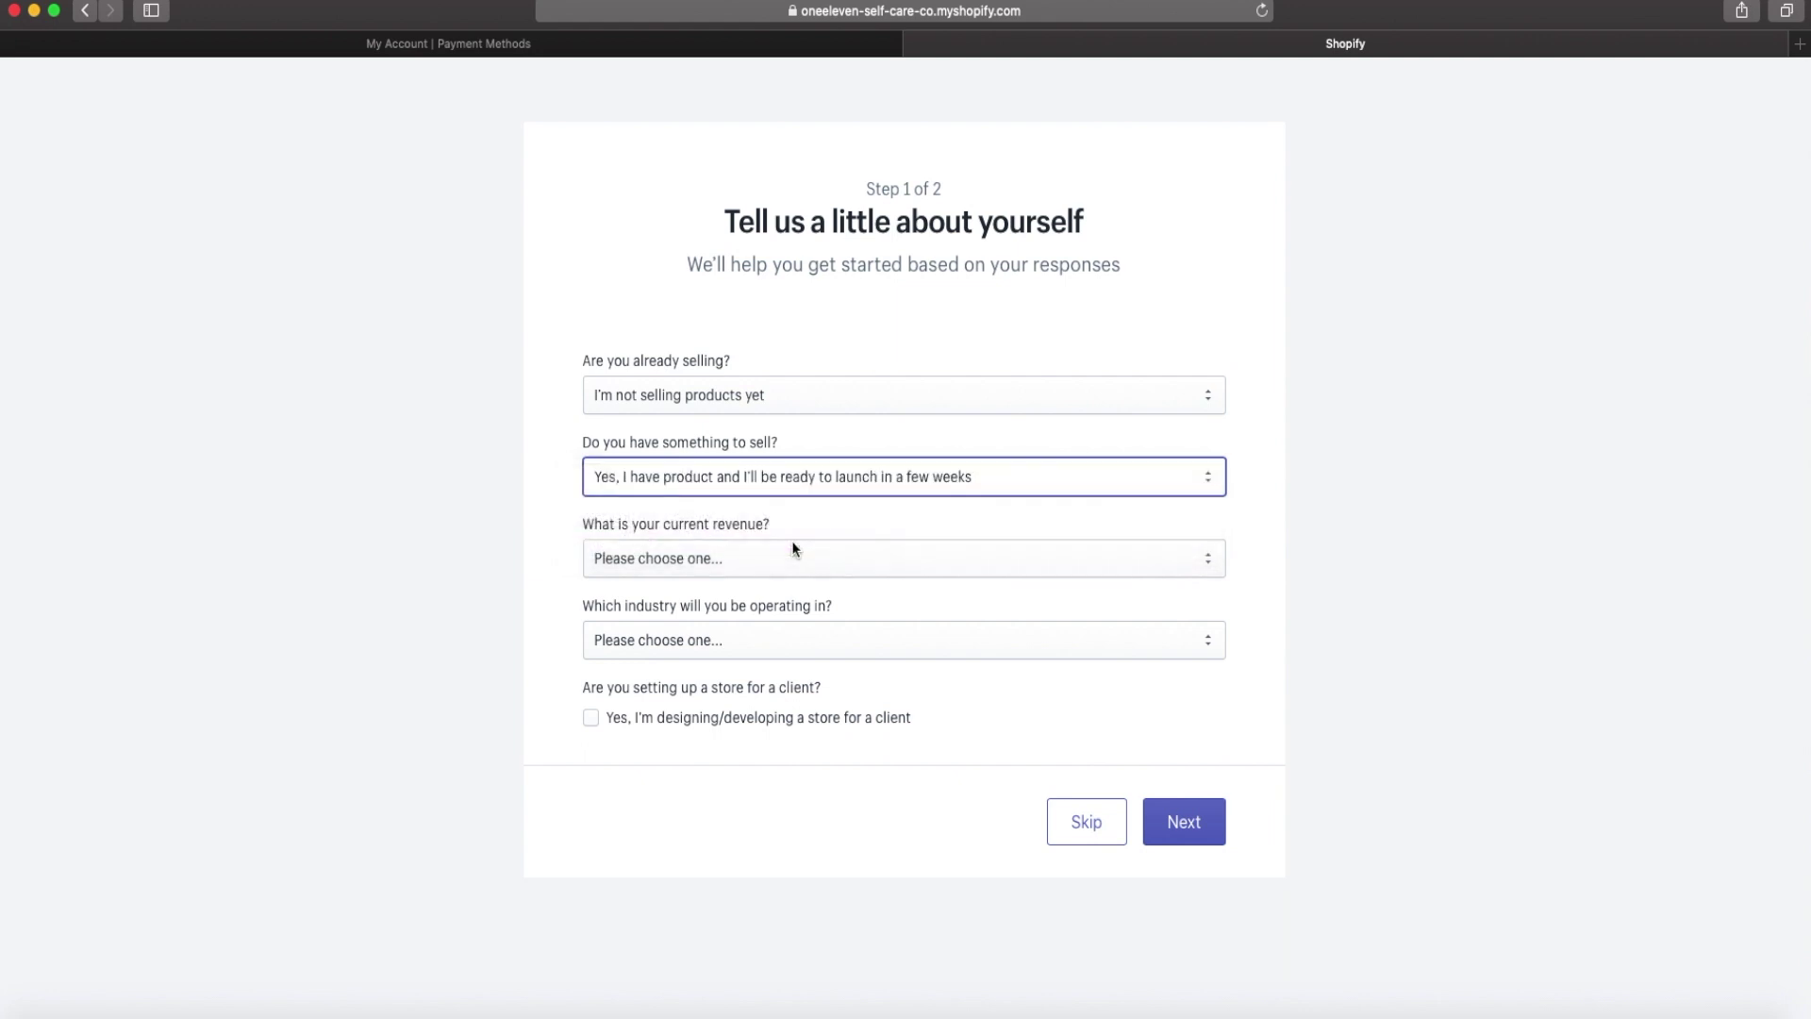
Set the current revenue to "$0 USD (I'm just getting started)" and the industry to Beauty.
{"action": "left_click", "coordinate": [598, 517]}
{"action": "scroll", "coordinate": [660, 550], "scroll_direction": "down", "scroll_amount": 1}
{"action": "left_click", "coordinate": [789, 553]}
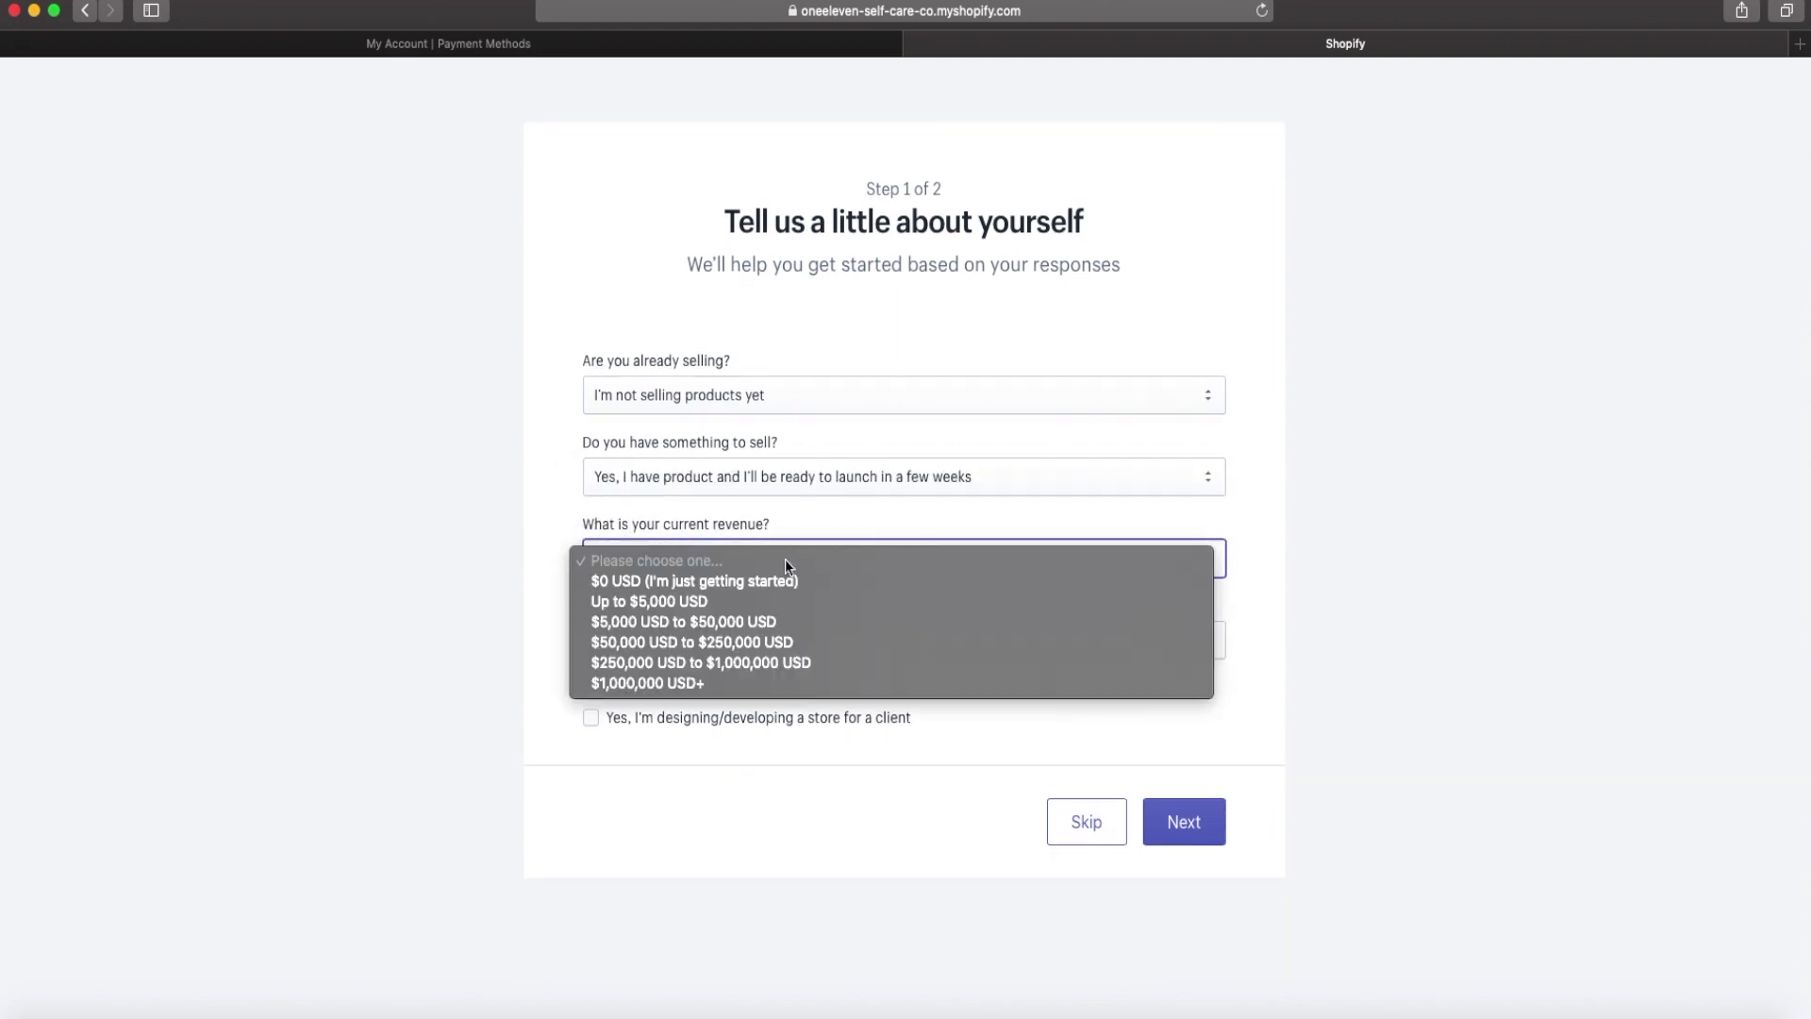
{"action": "left_click", "coordinate": [791, 581]}
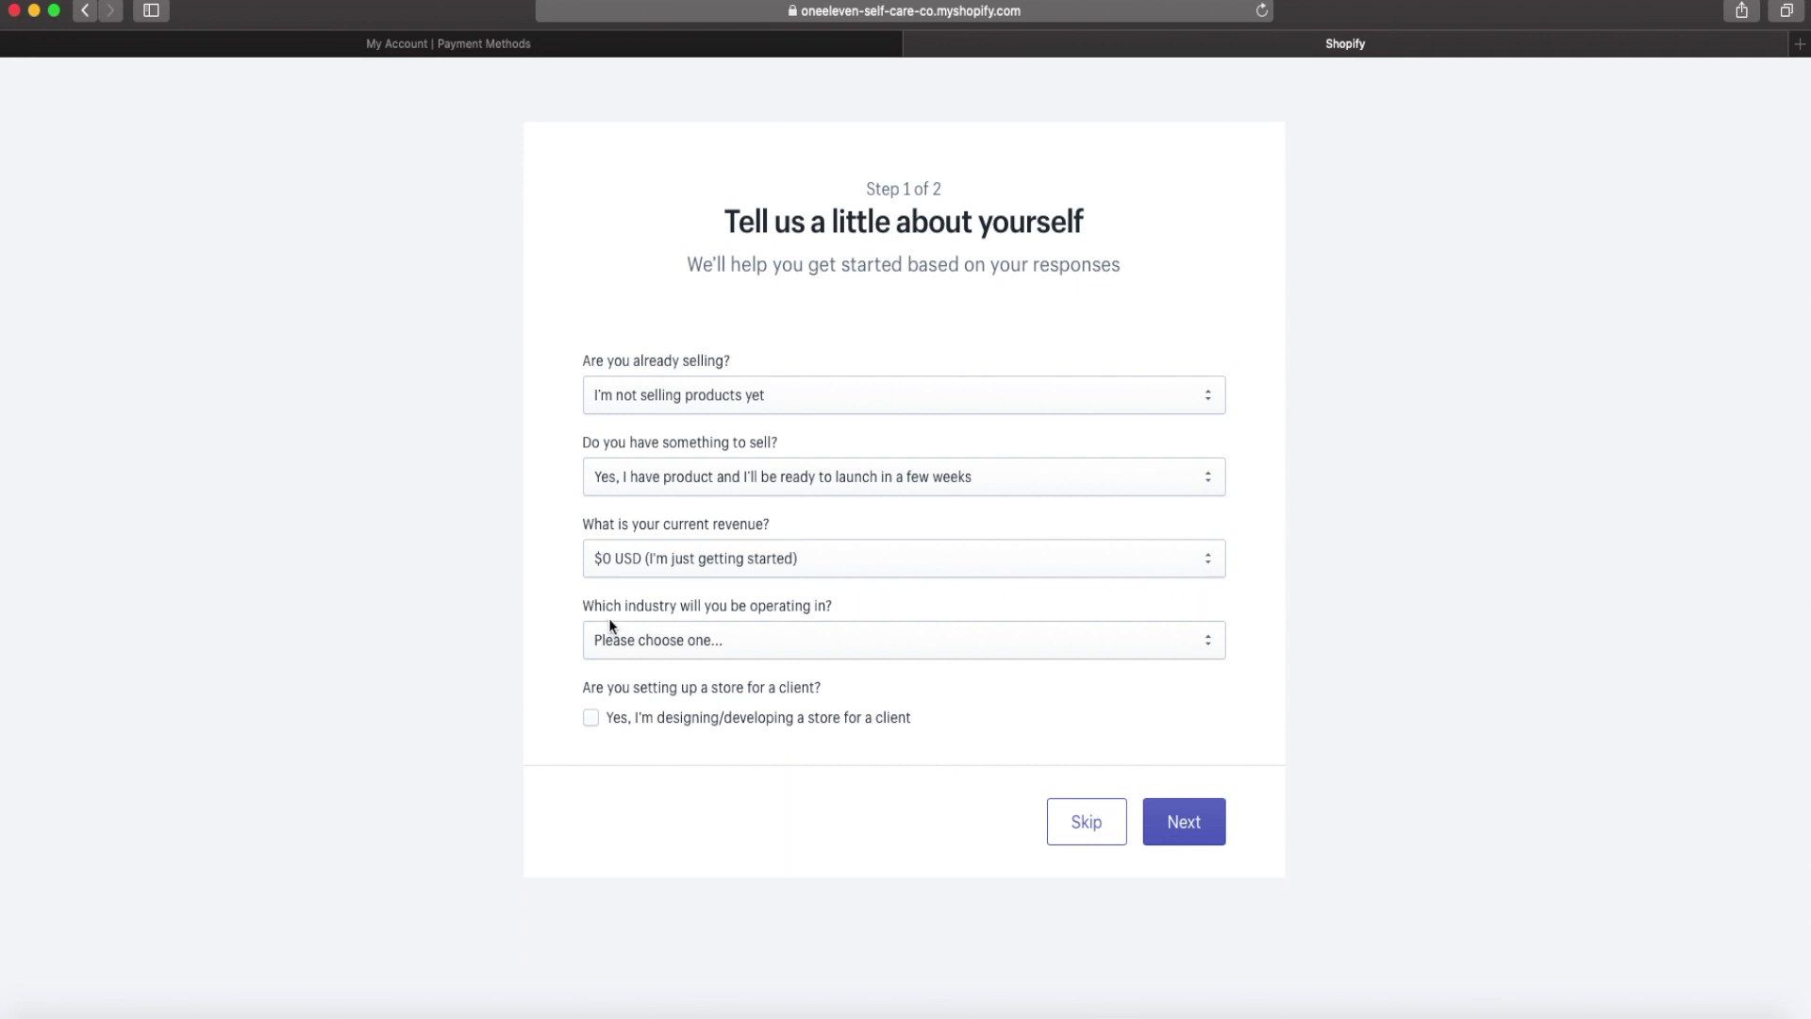
{"action": "left_click", "coordinate": [766, 634]}
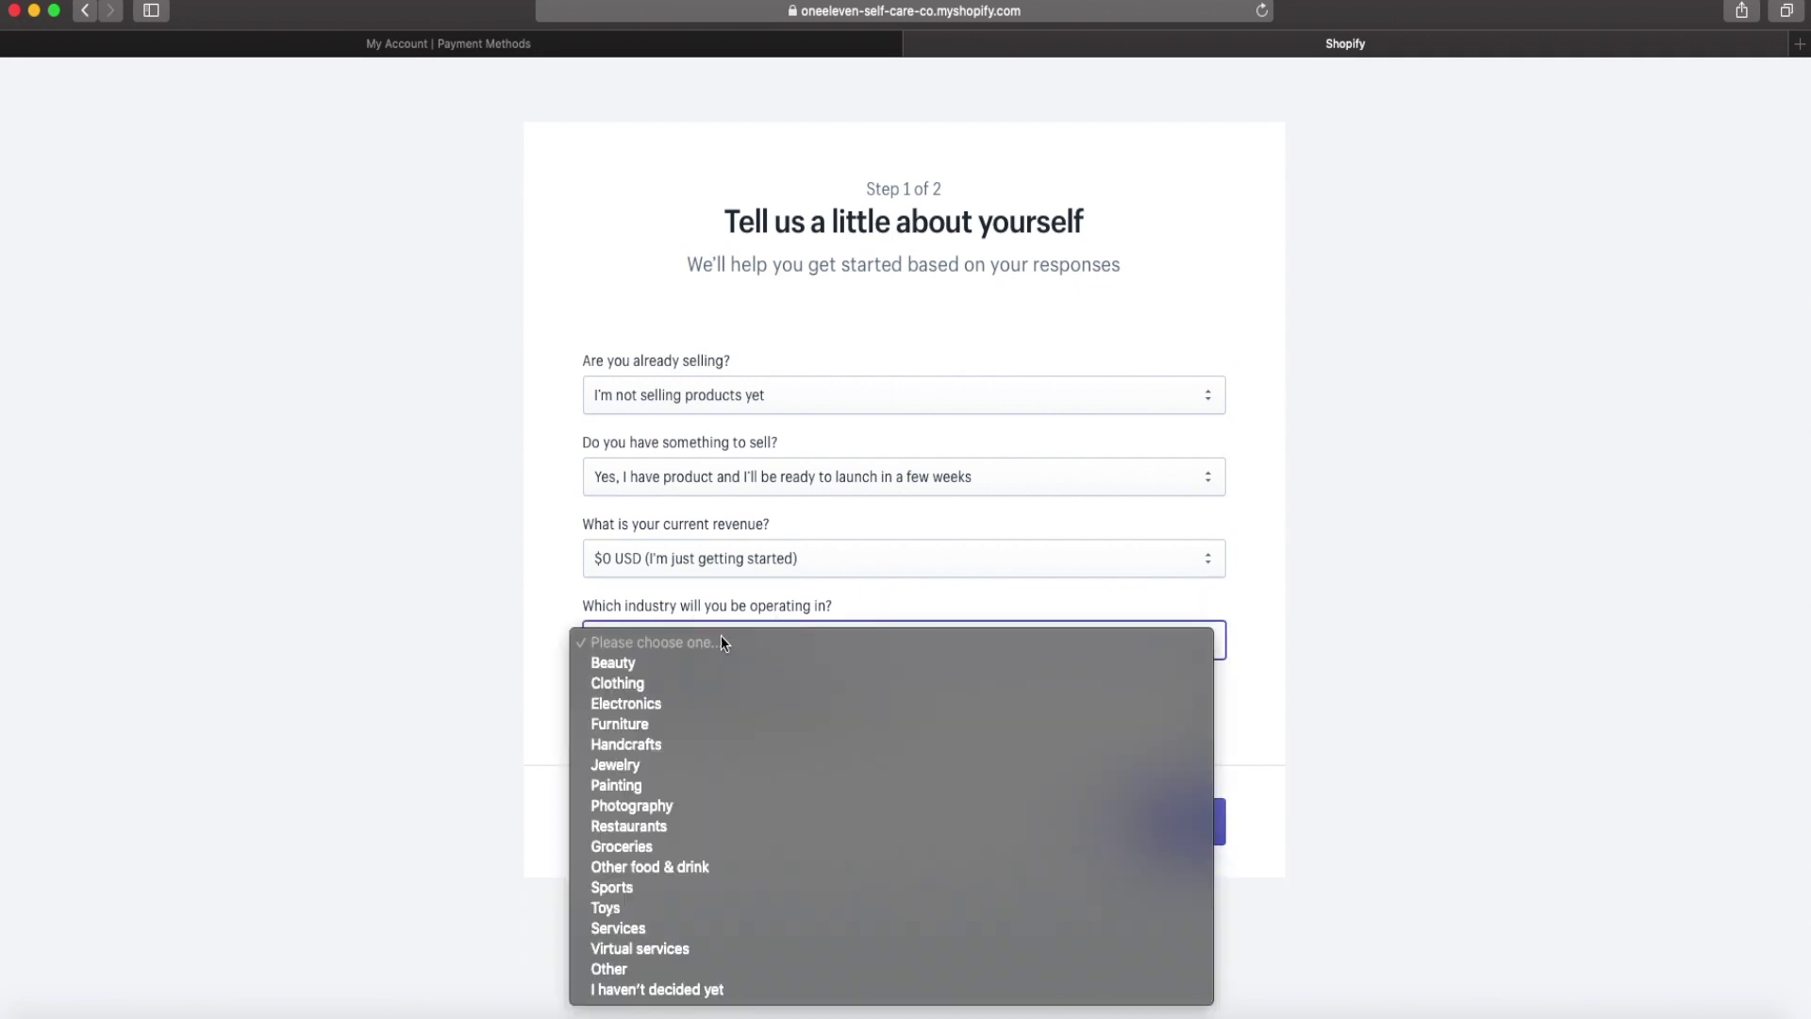
{"action": "left_click", "coordinate": [648, 661]}
{"action": "left_click", "coordinate": [564, 651]}
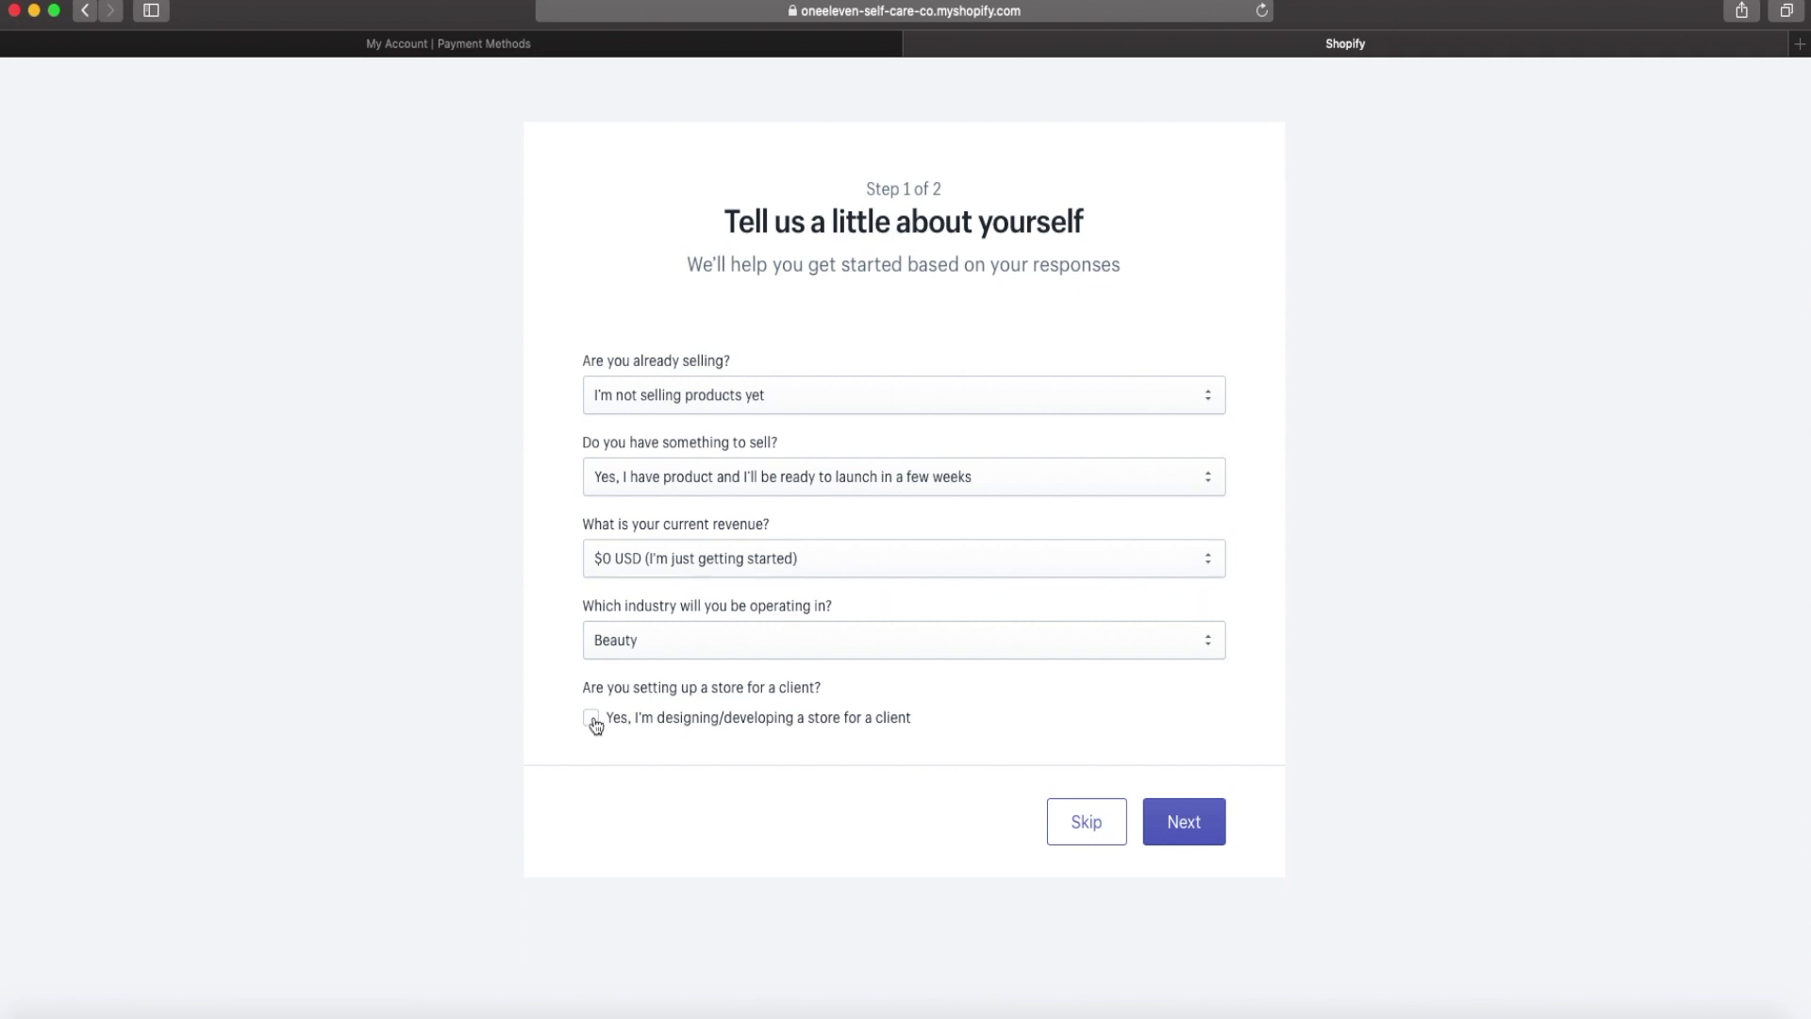
Submit the questionnaire and fill in the business address form with the owner's contact details to enter the store.
{"action": "left_click", "coordinate": [1188, 822]}
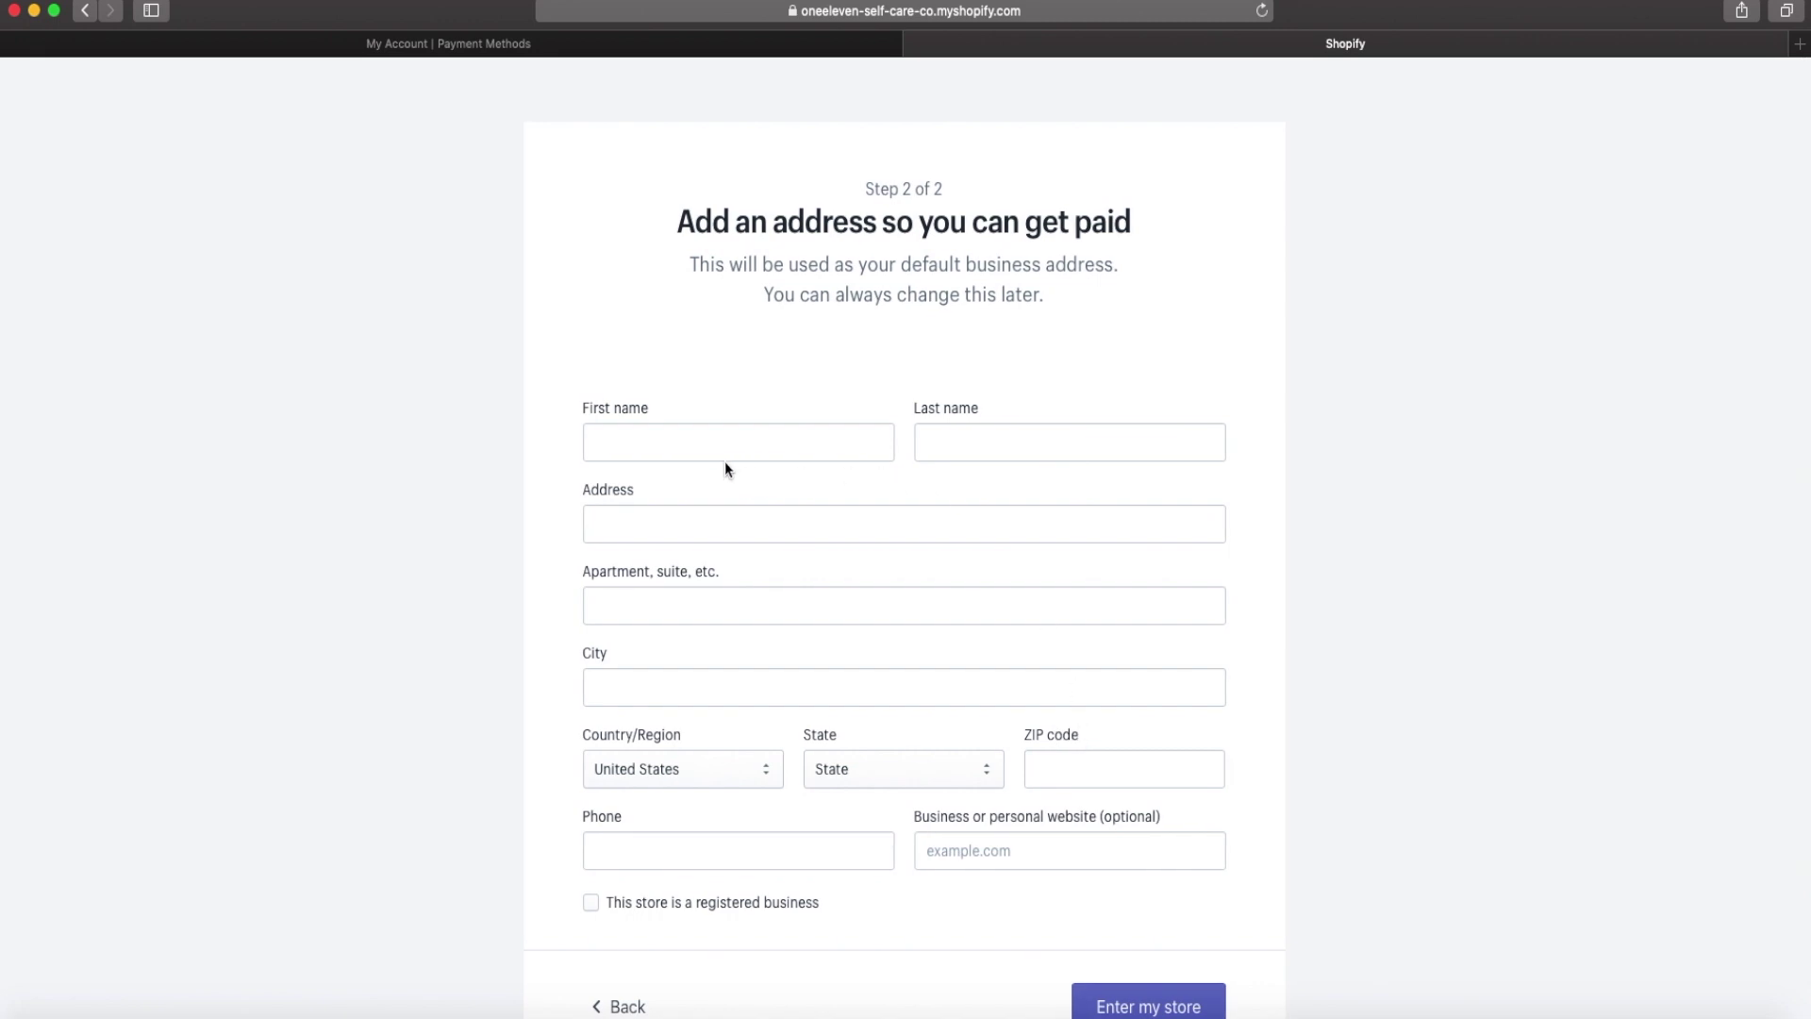
{"action": "left_click", "coordinate": [691, 445]}
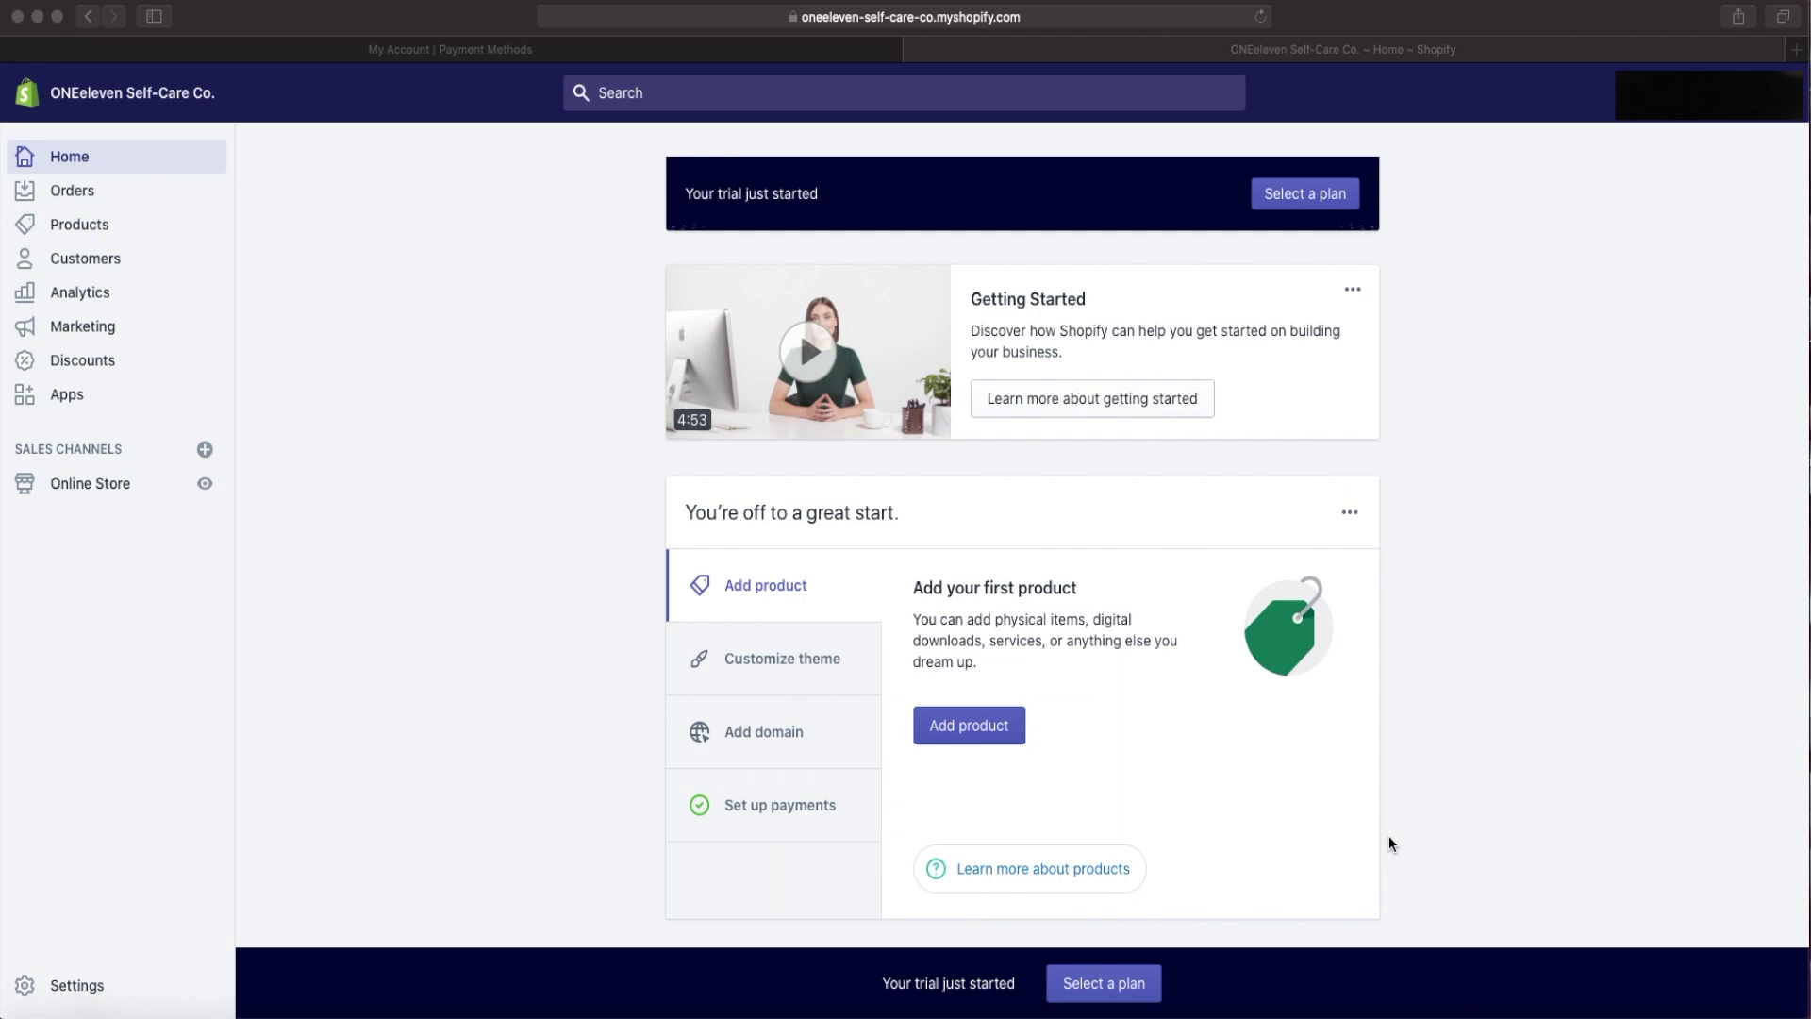
Look over the store's home page and open the domain settings from the setup guide's add-domain task.
{"action": "scroll", "coordinate": [1300, 834], "scroll_direction": "down", "scroll_amount": 3}
{"action": "scroll", "coordinate": [1301, 835], "scroll_direction": "down", "scroll_amount": 10}
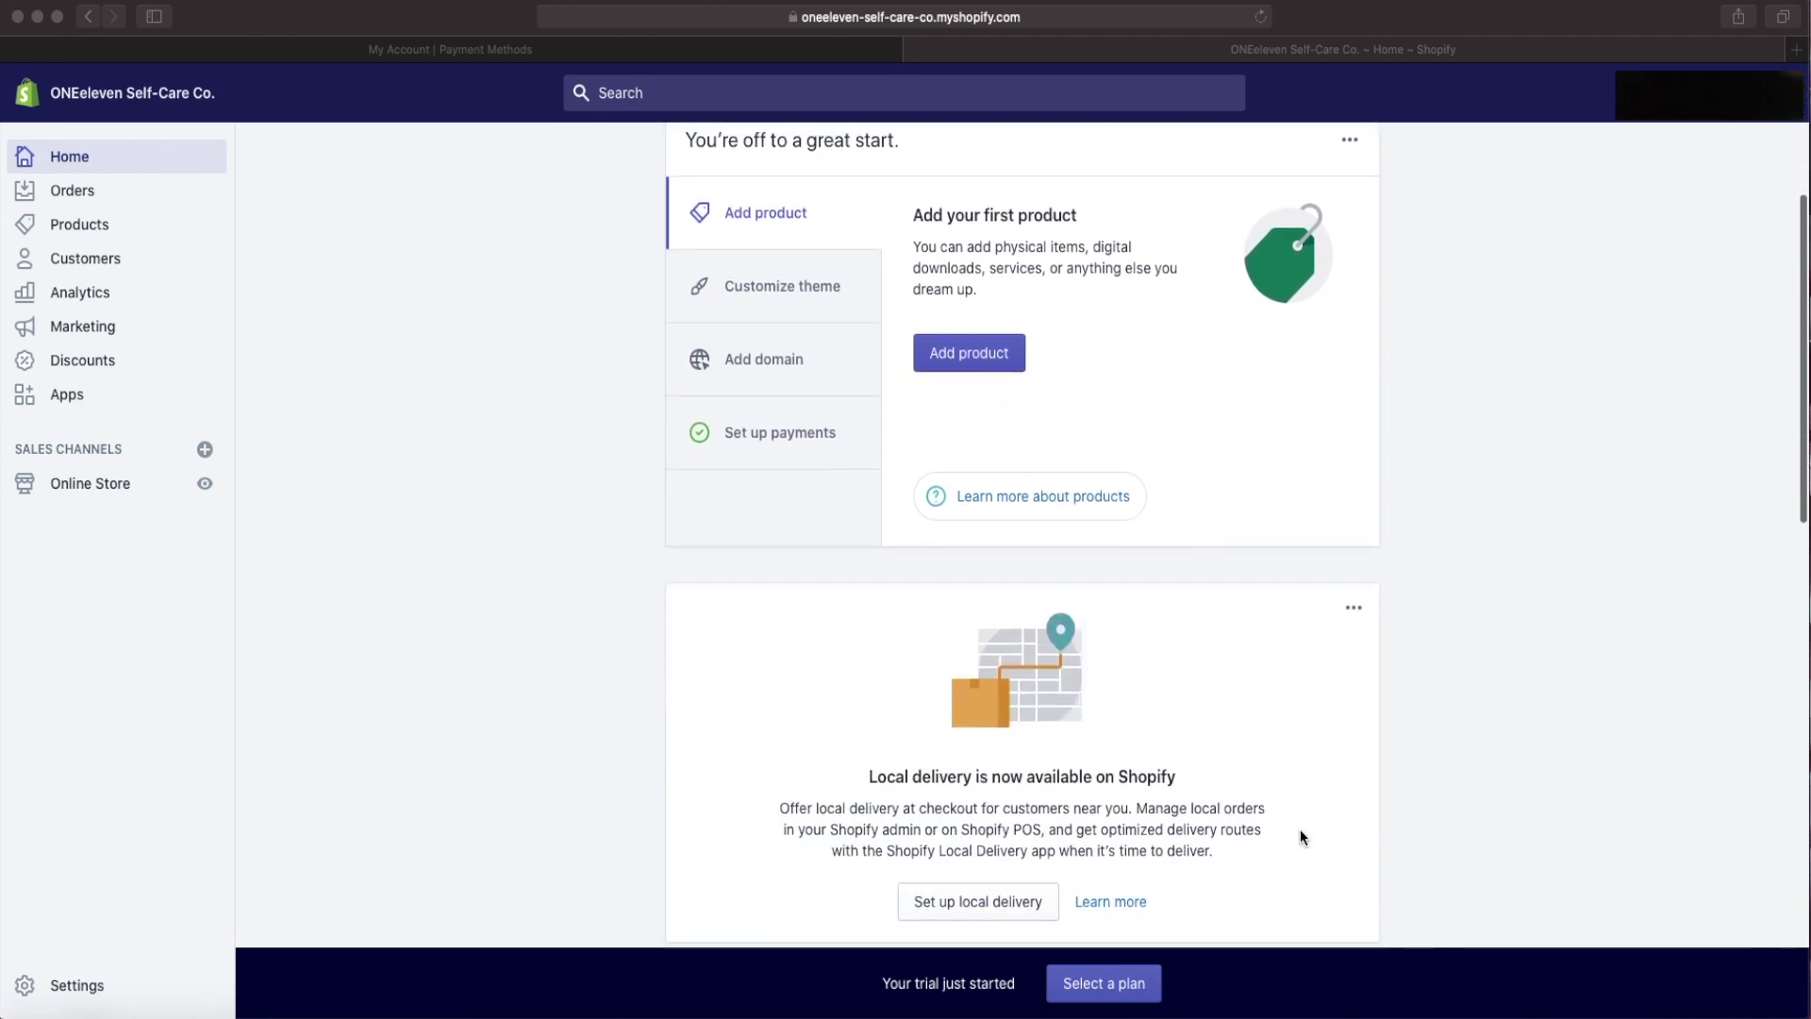
{"action": "scroll", "coordinate": [1300, 836], "scroll_direction": "up", "scroll_amount": 11}
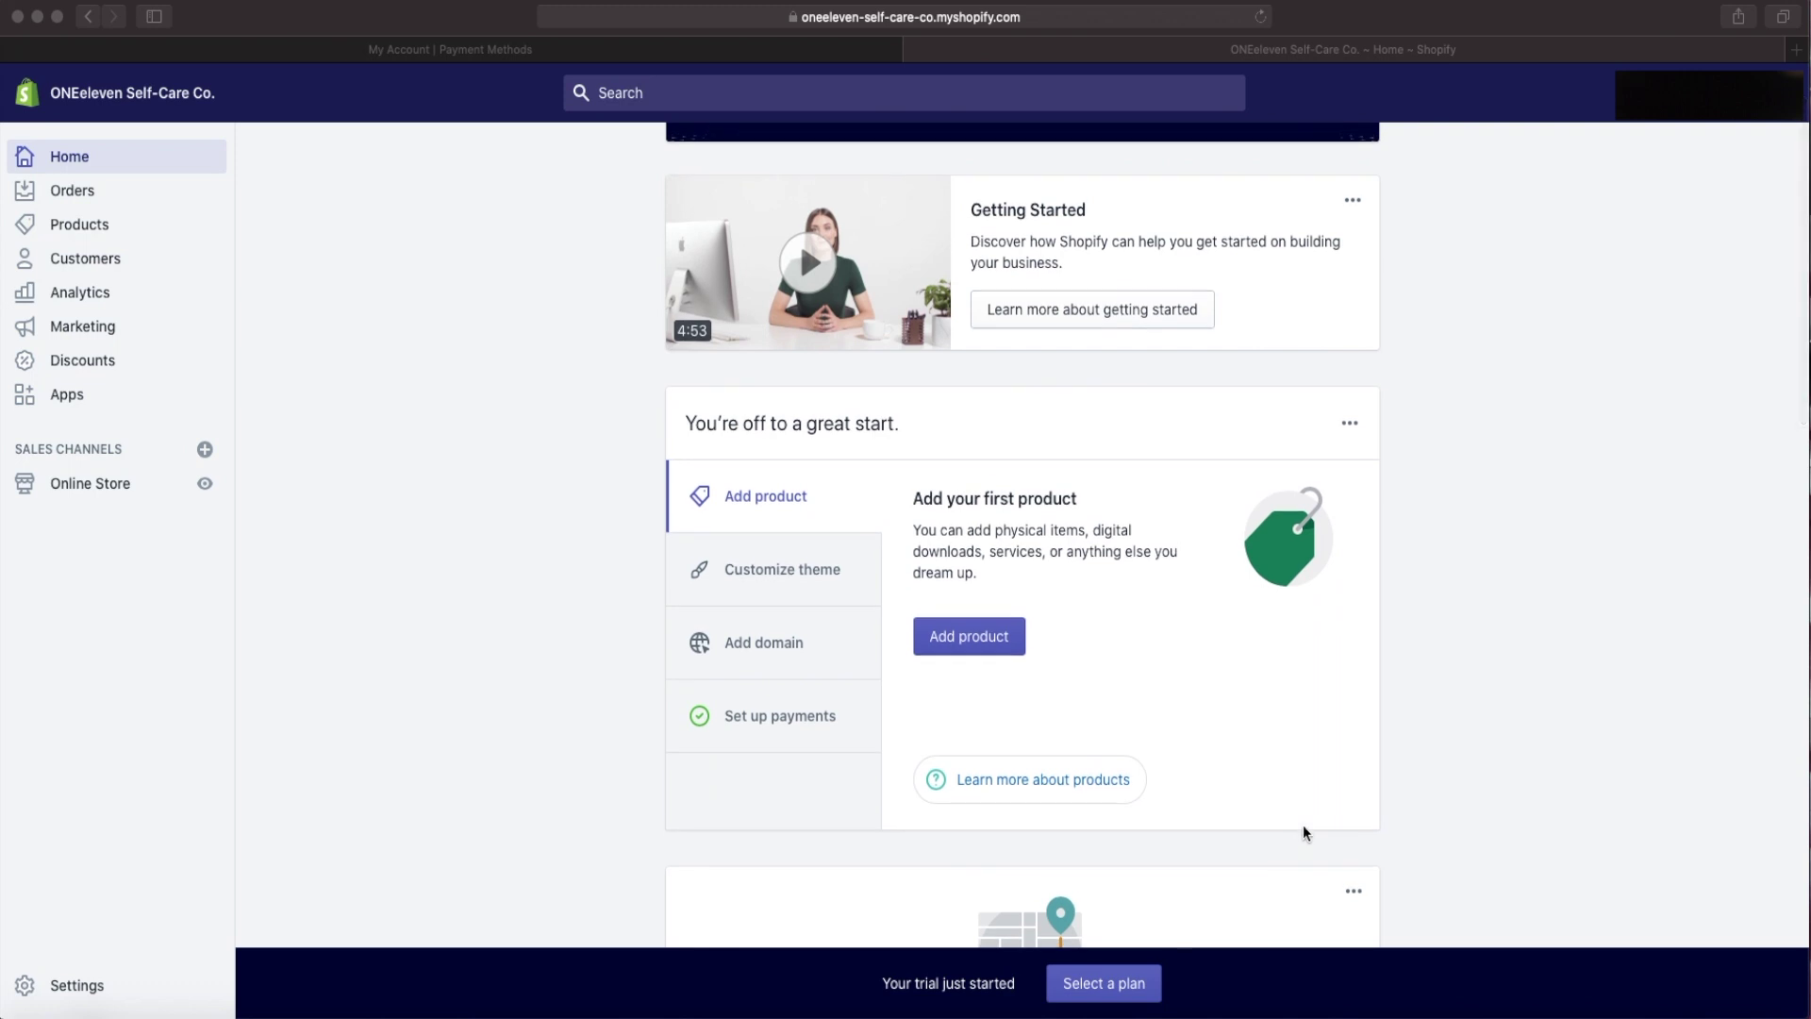
{"action": "left_click", "coordinate": [772, 651]}
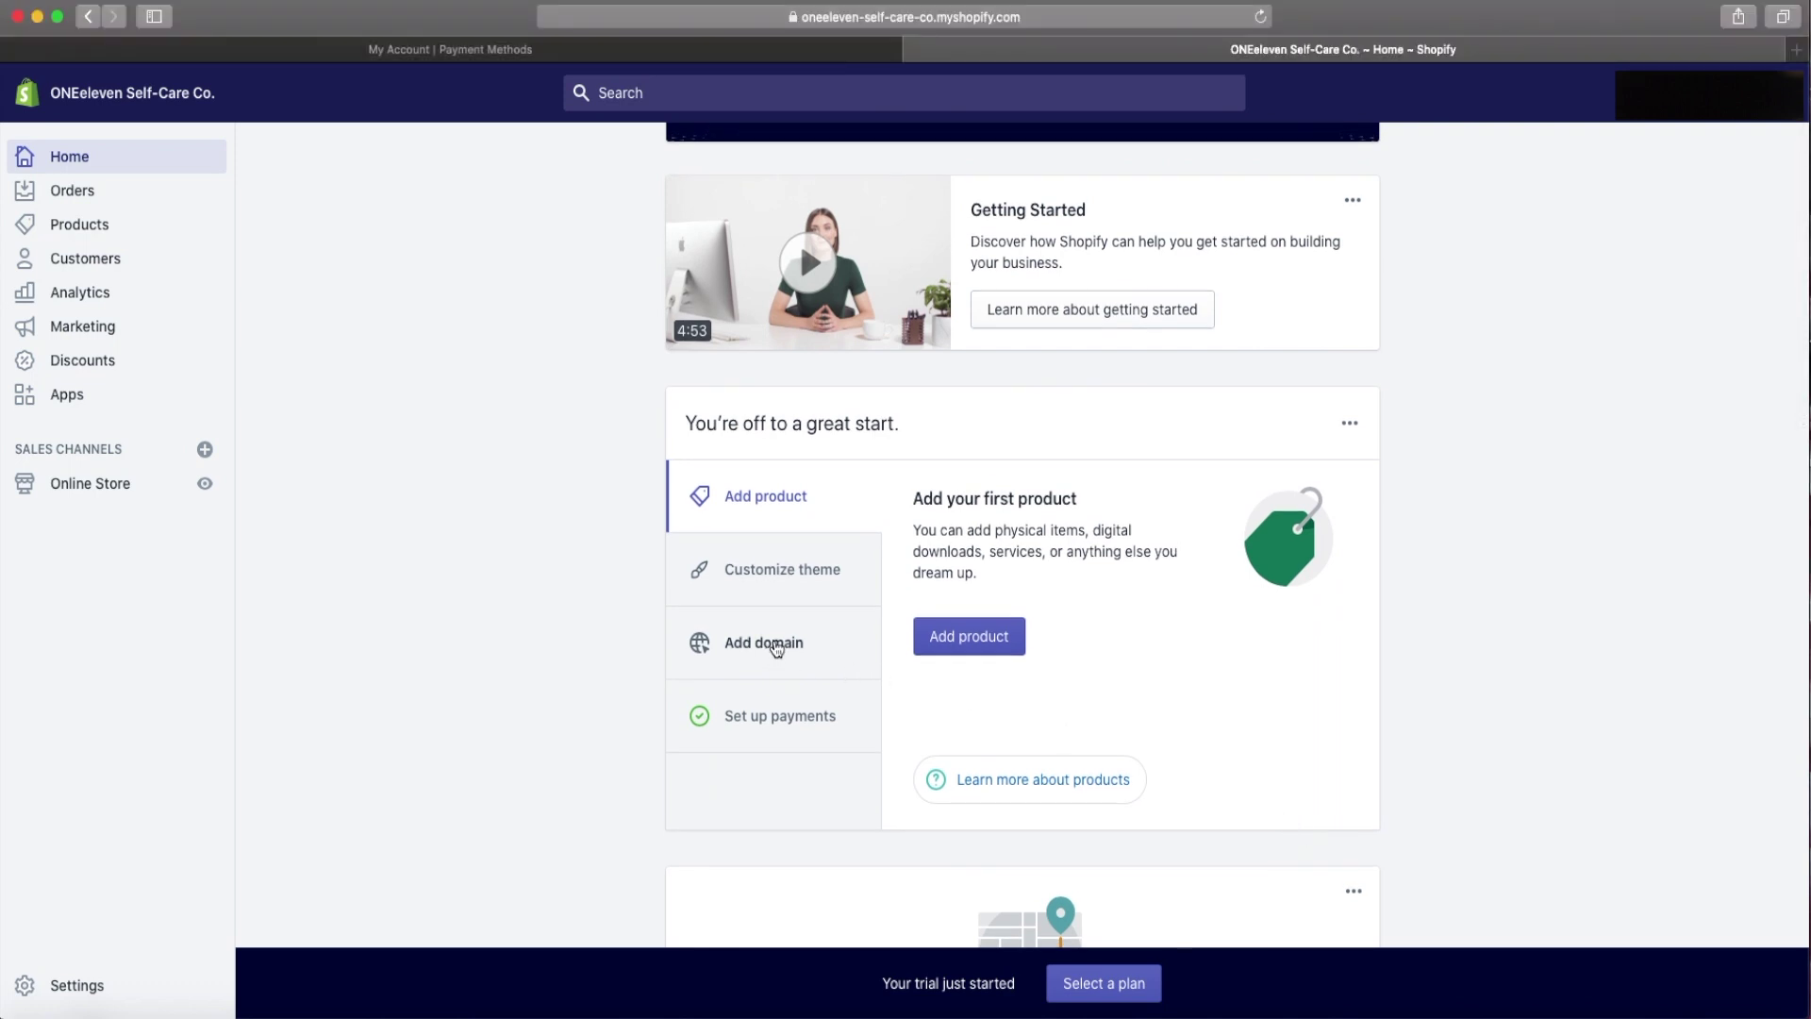
{"action": "left_click", "coordinate": [775, 644]}
{"action": "left_click", "coordinate": [995, 684]}
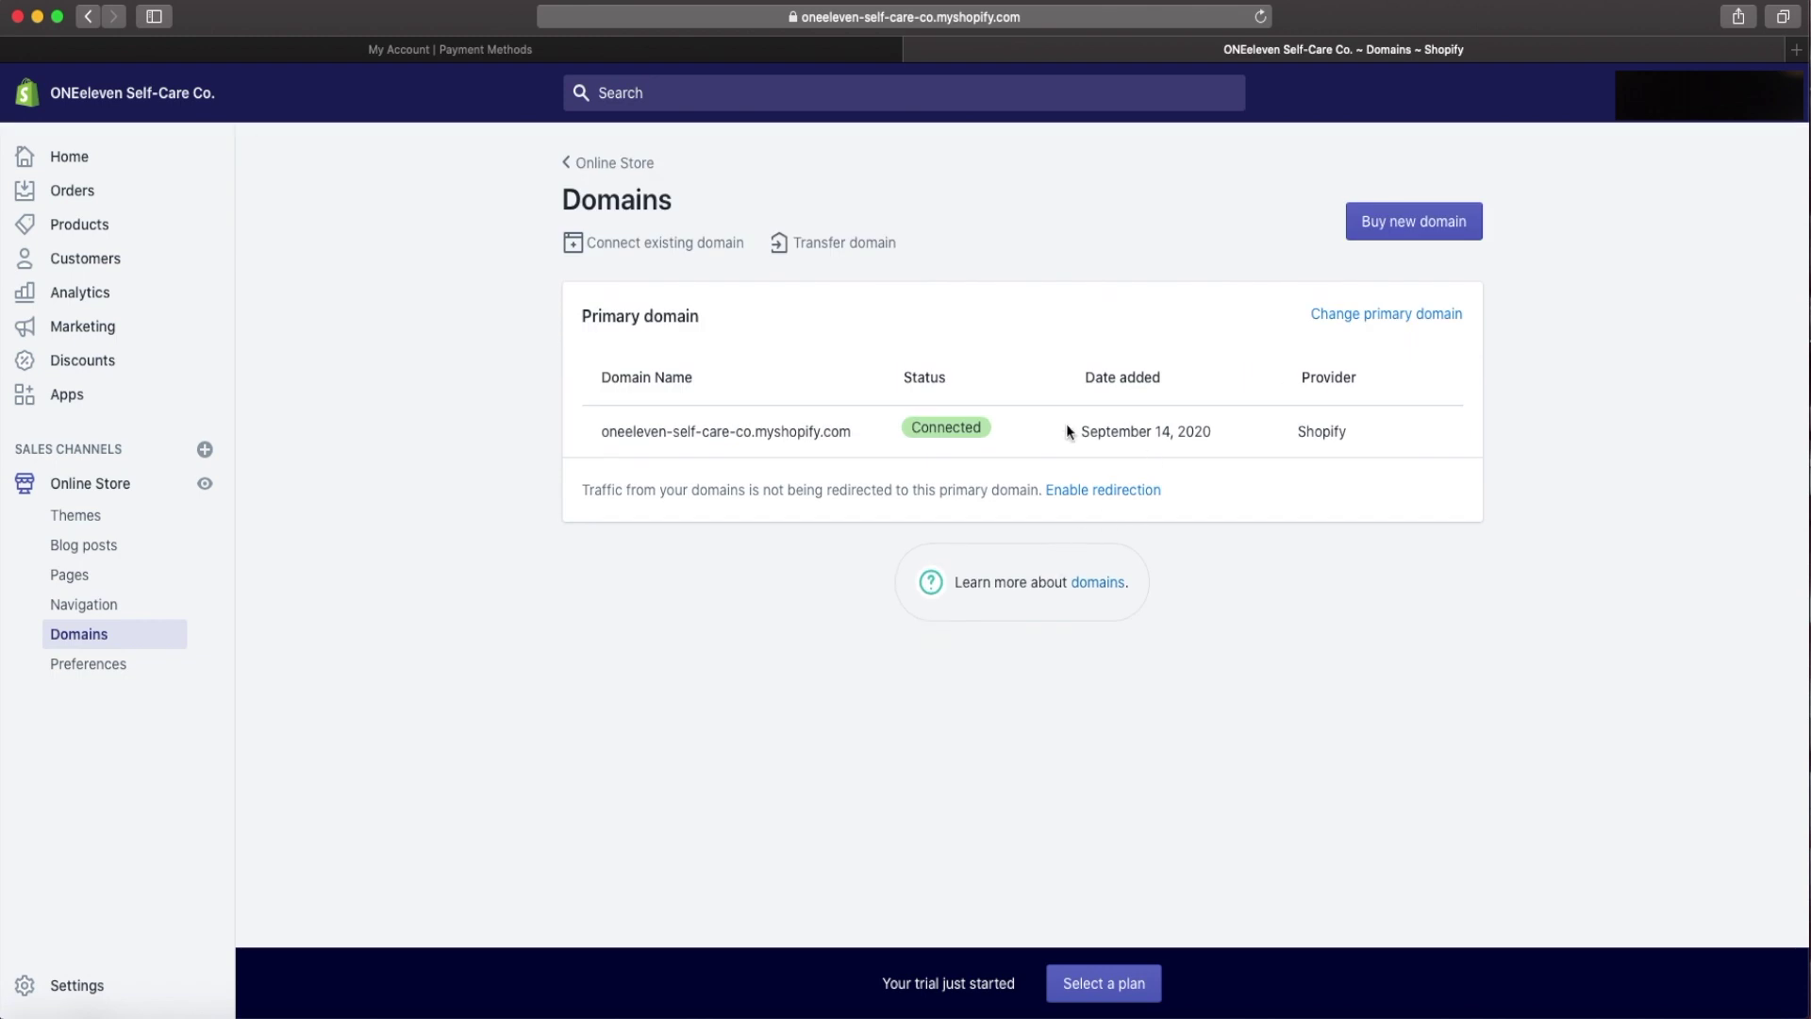
Start connecting an existing domain and submit oneelevenselfcareco.com as the domain to connect.
{"action": "left_click", "coordinate": [686, 247]}
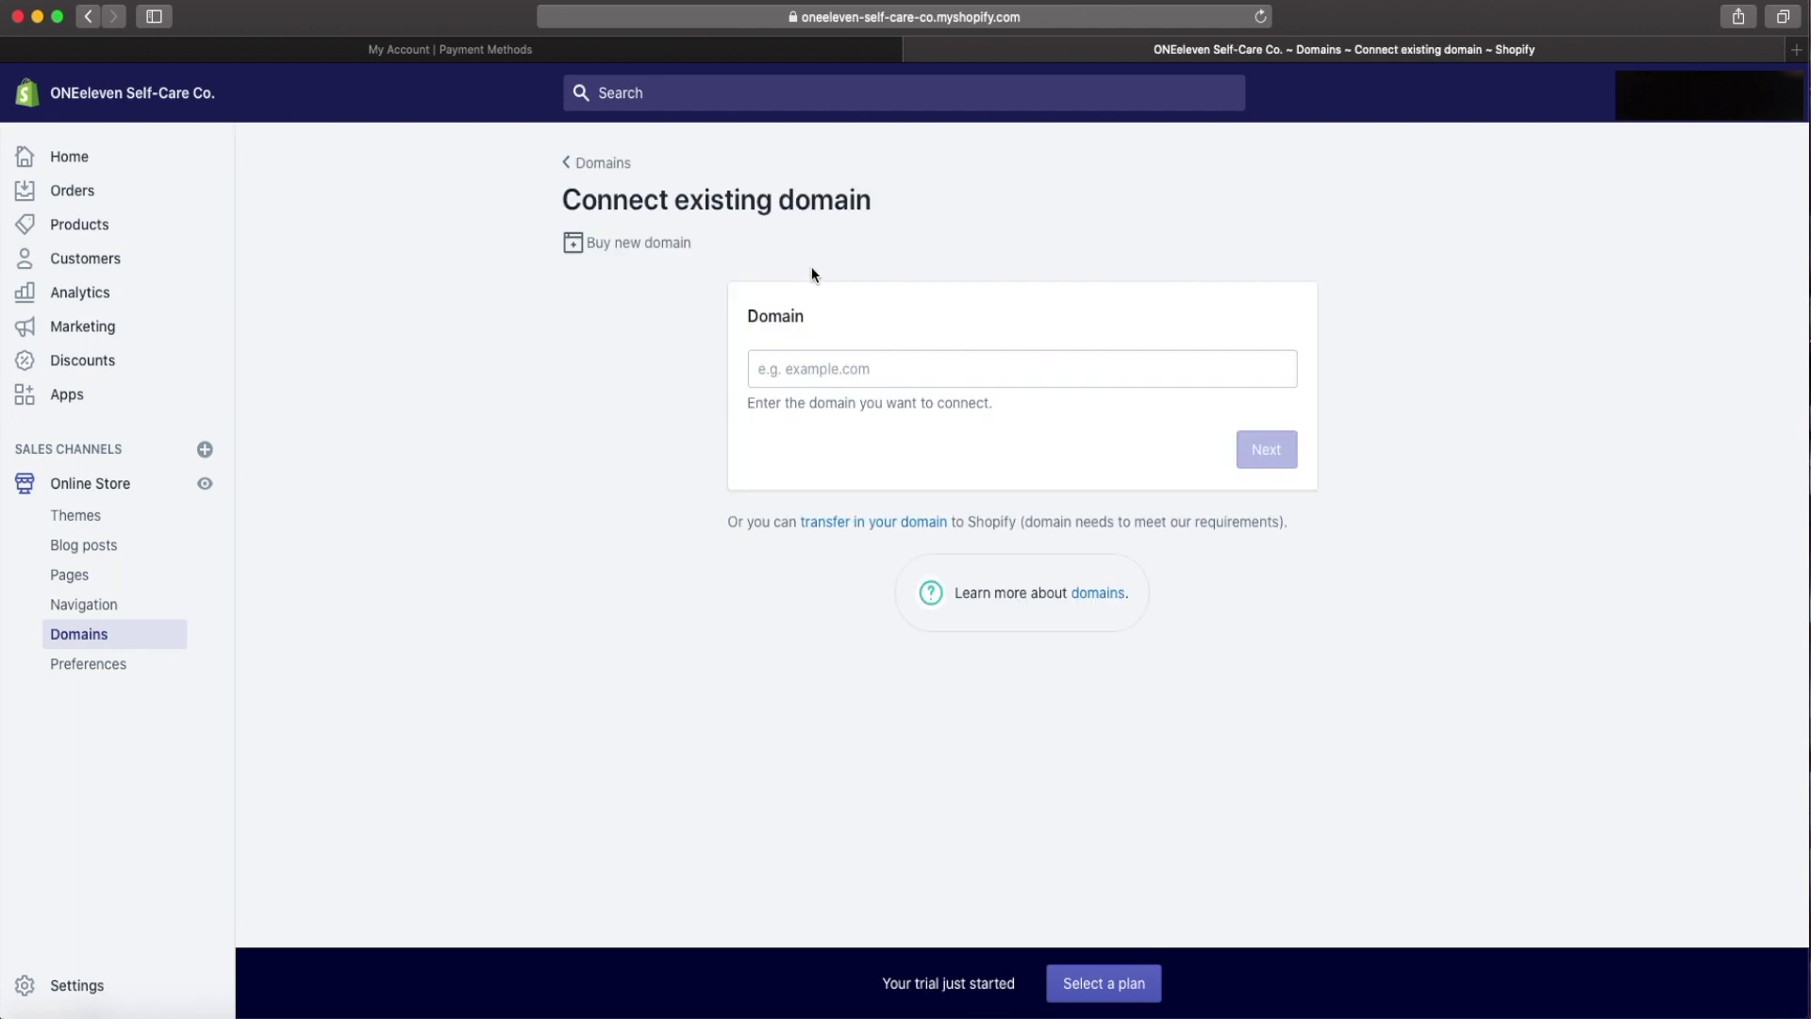
{"action": "left_click", "coordinate": [858, 373]}
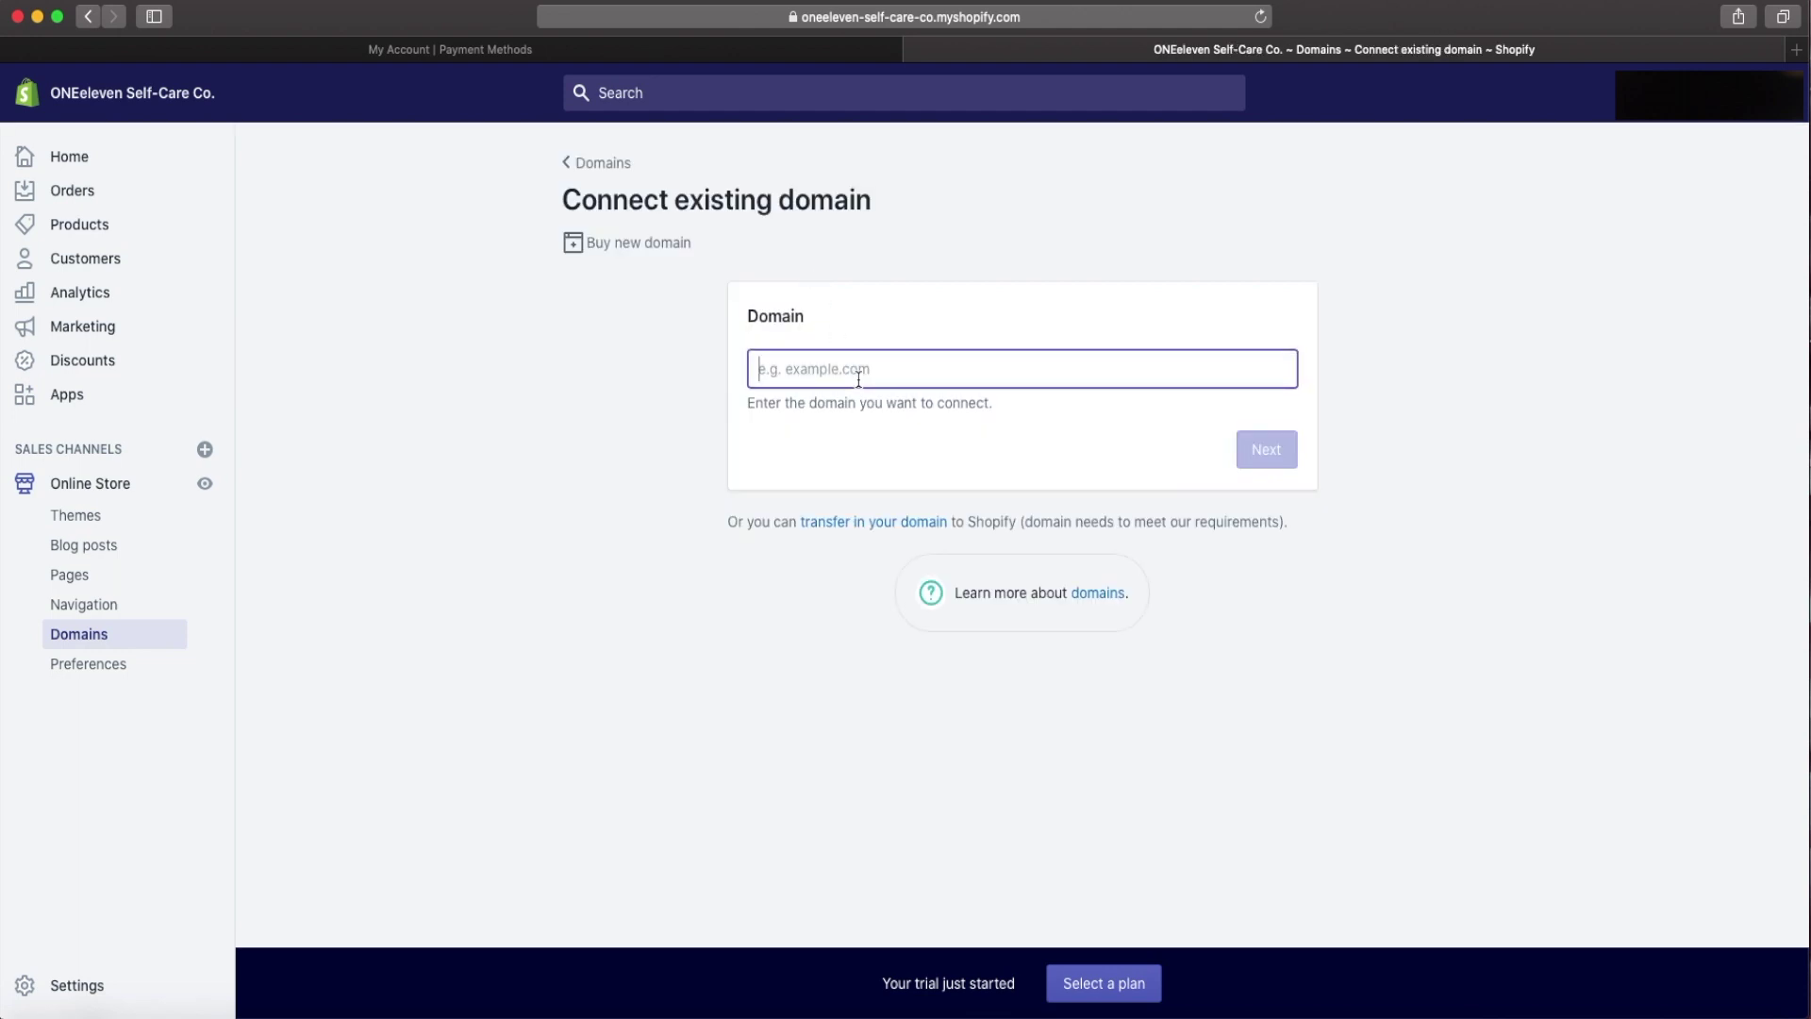
{"action": "type", "text": "one"}
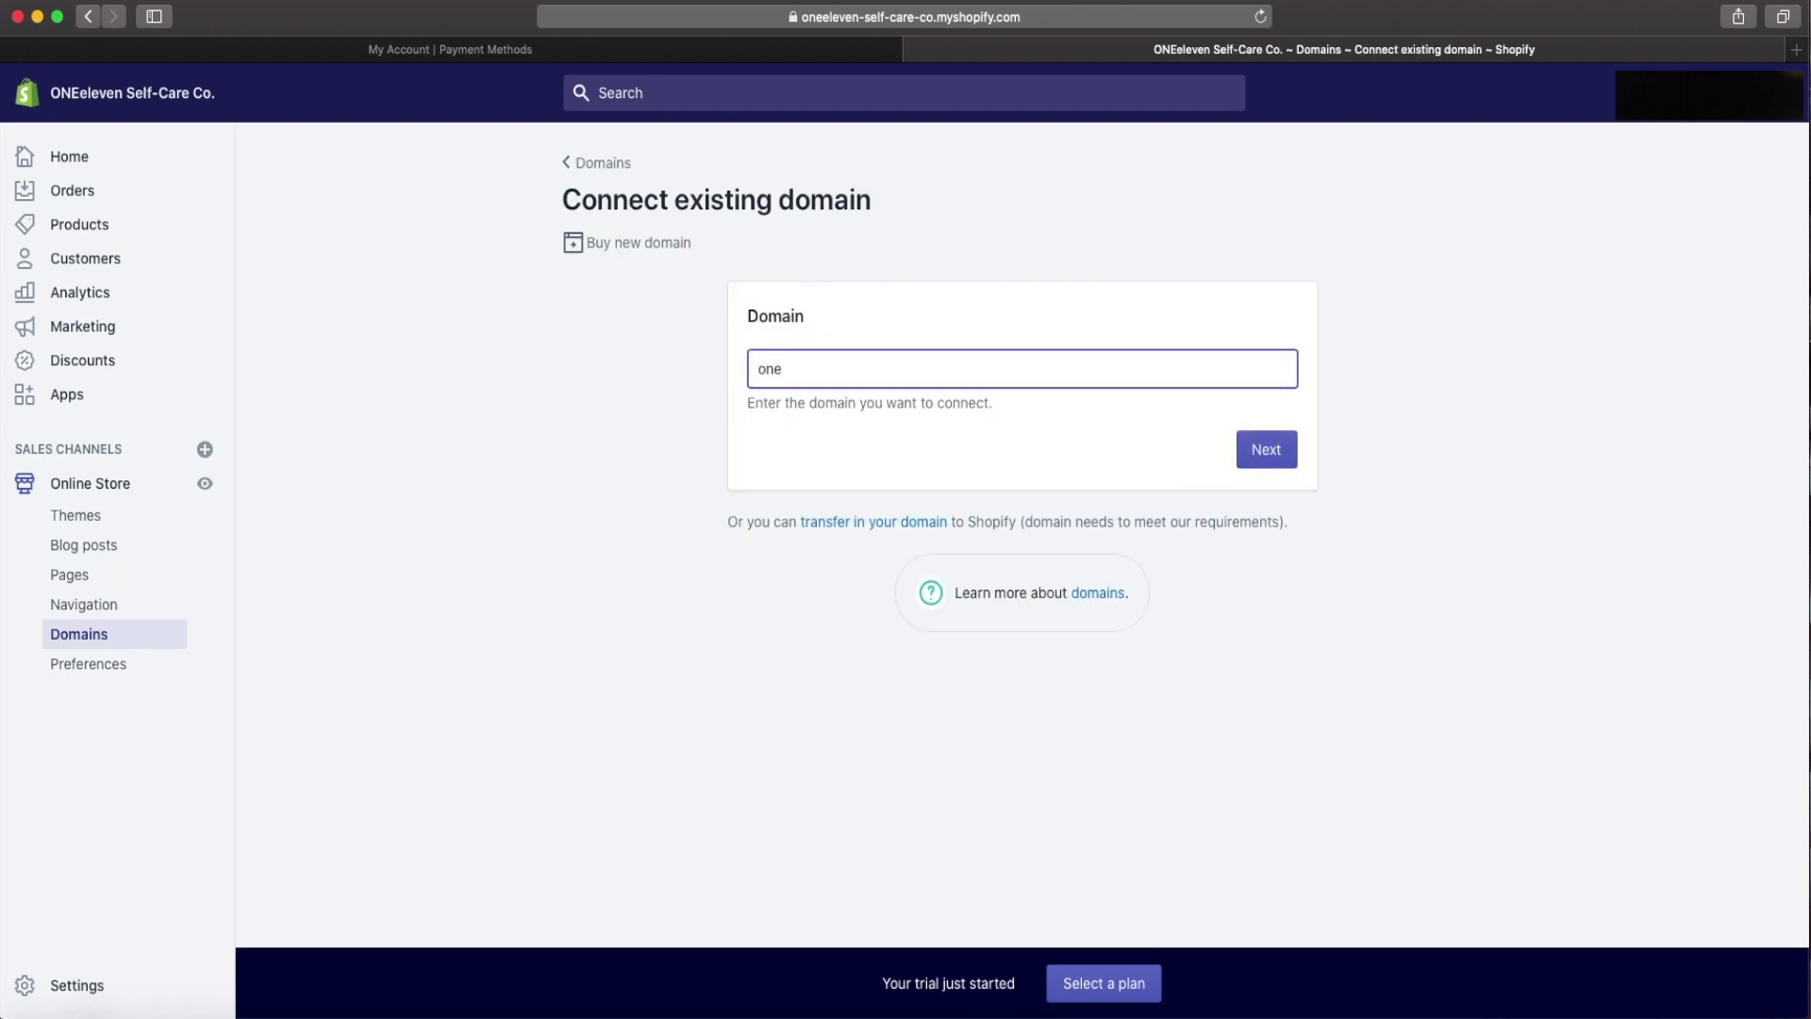
{"action": "type", "text": "elevenselfcare.com"}
{"action": "left_click", "coordinate": [877, 368]}
{"action": "type", "text": "co"}
{"action": "left_click", "coordinate": [1264, 449]}
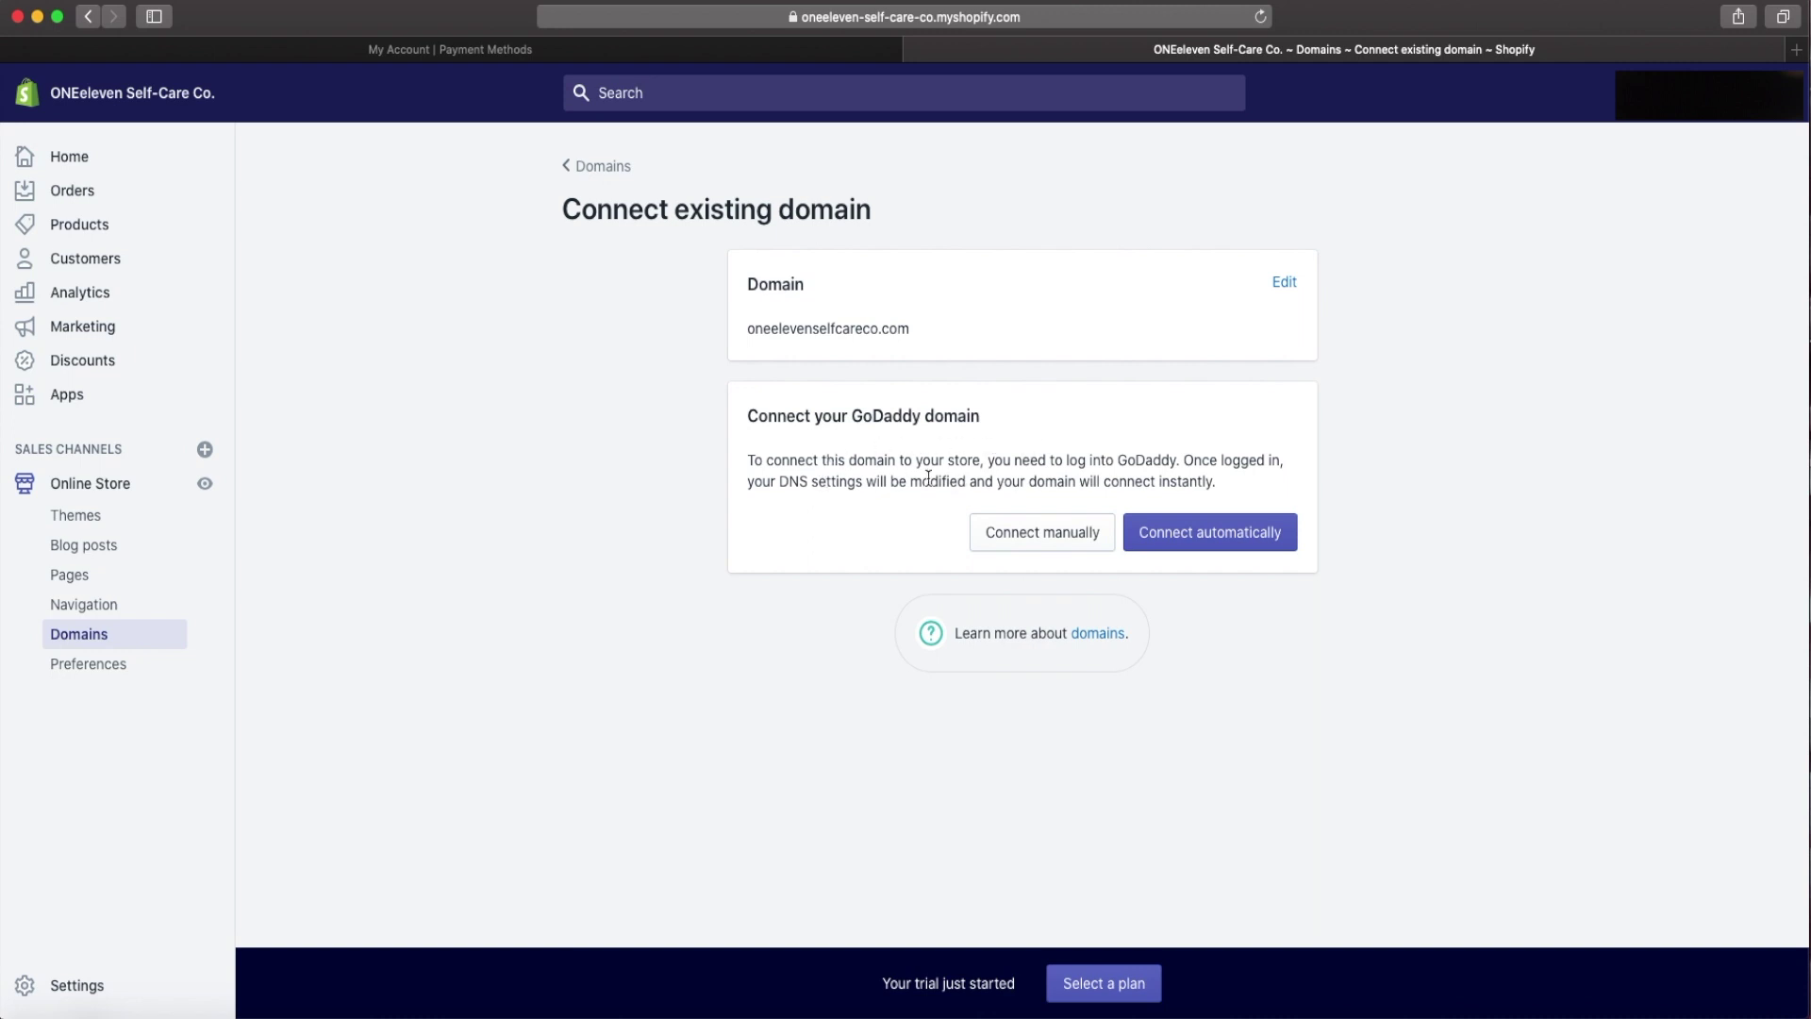
Connect the GoDaddy domain automatically, approving the DNS record changes in GoDaddy, and check the domain list.
{"action": "left_click", "coordinate": [1209, 542]}
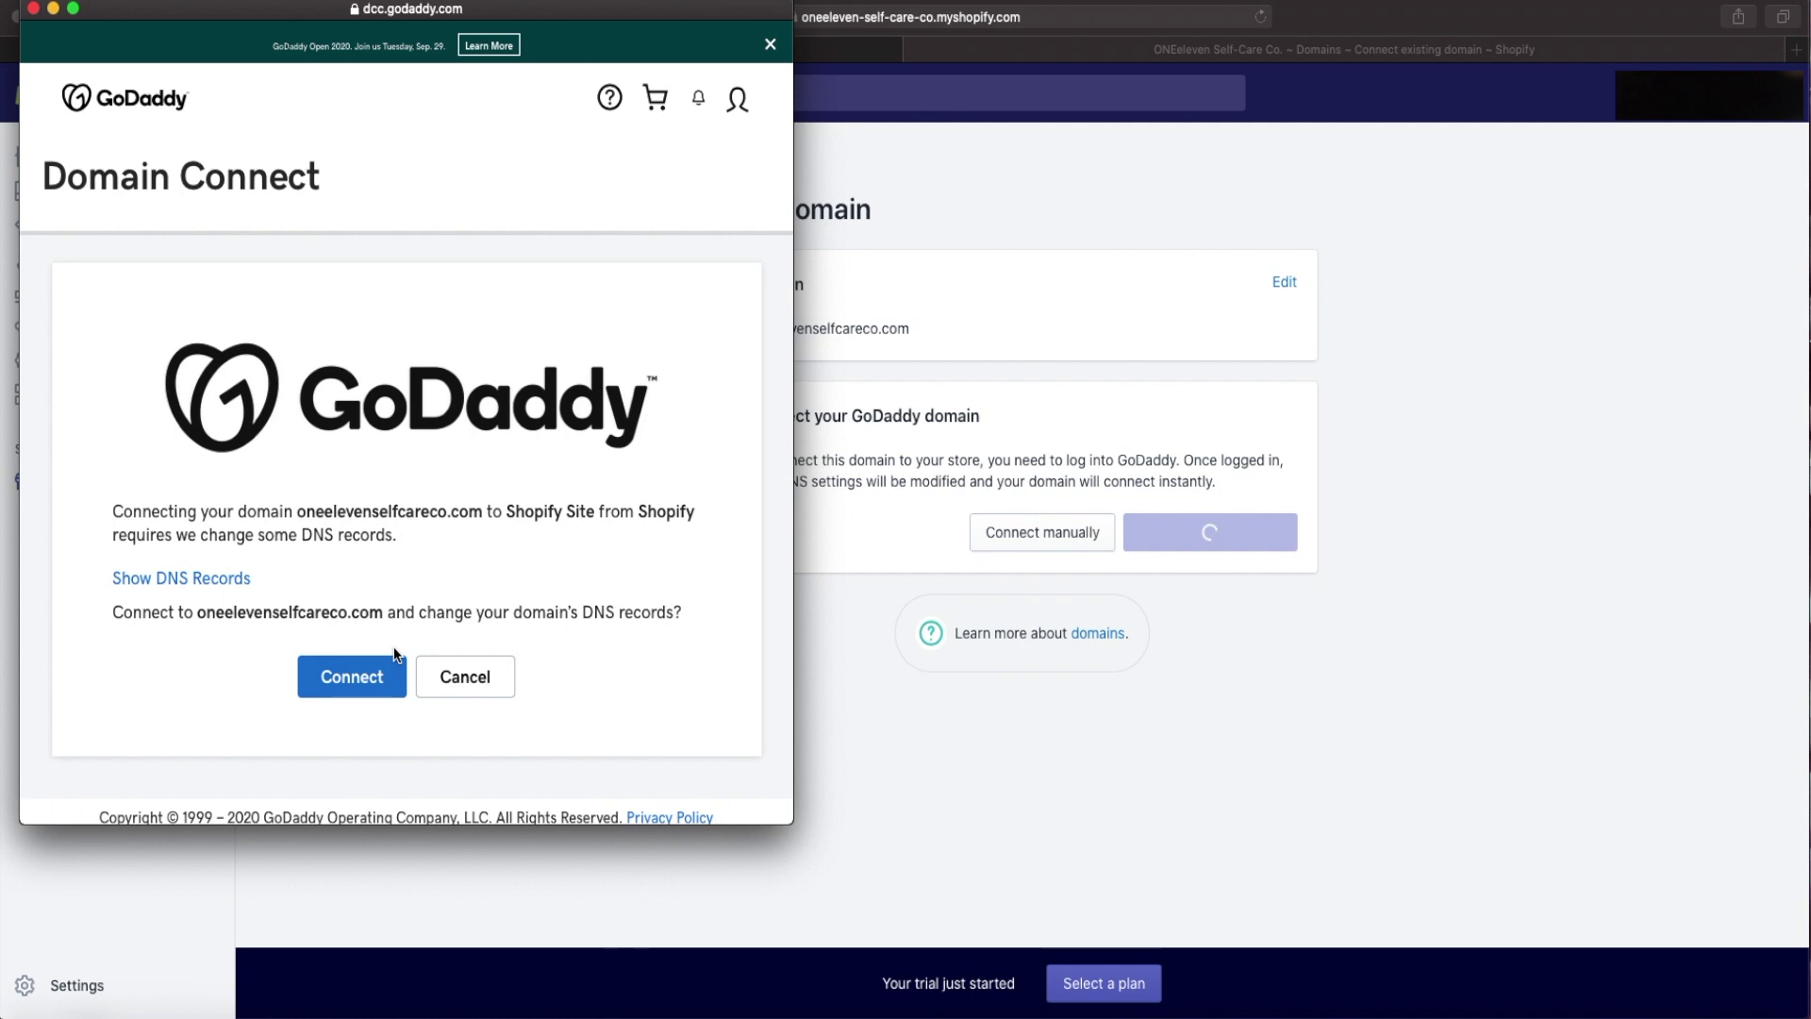
{"action": "left_click", "coordinate": [373, 681]}
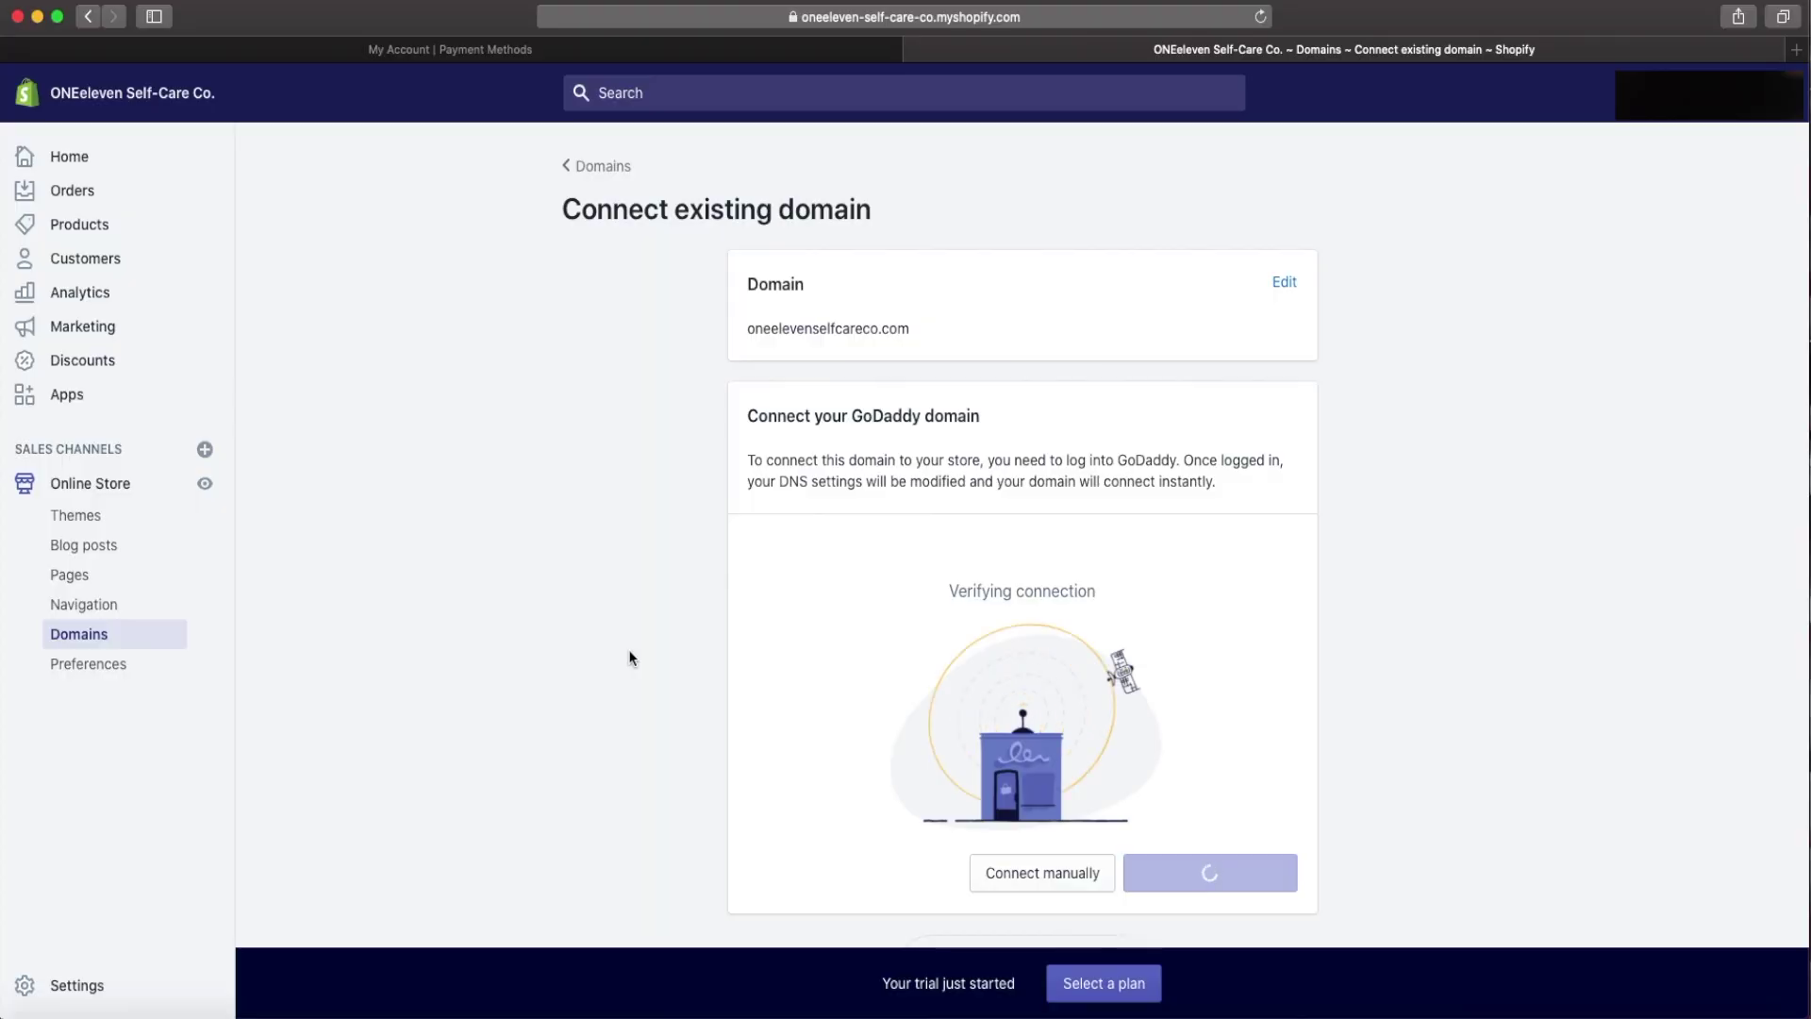
{"action": "scroll", "coordinate": [631, 658], "scroll_direction": "down", "scroll_amount": 2}
{"action": "scroll", "coordinate": [631, 657], "scroll_direction": "up", "scroll_amount": 3}
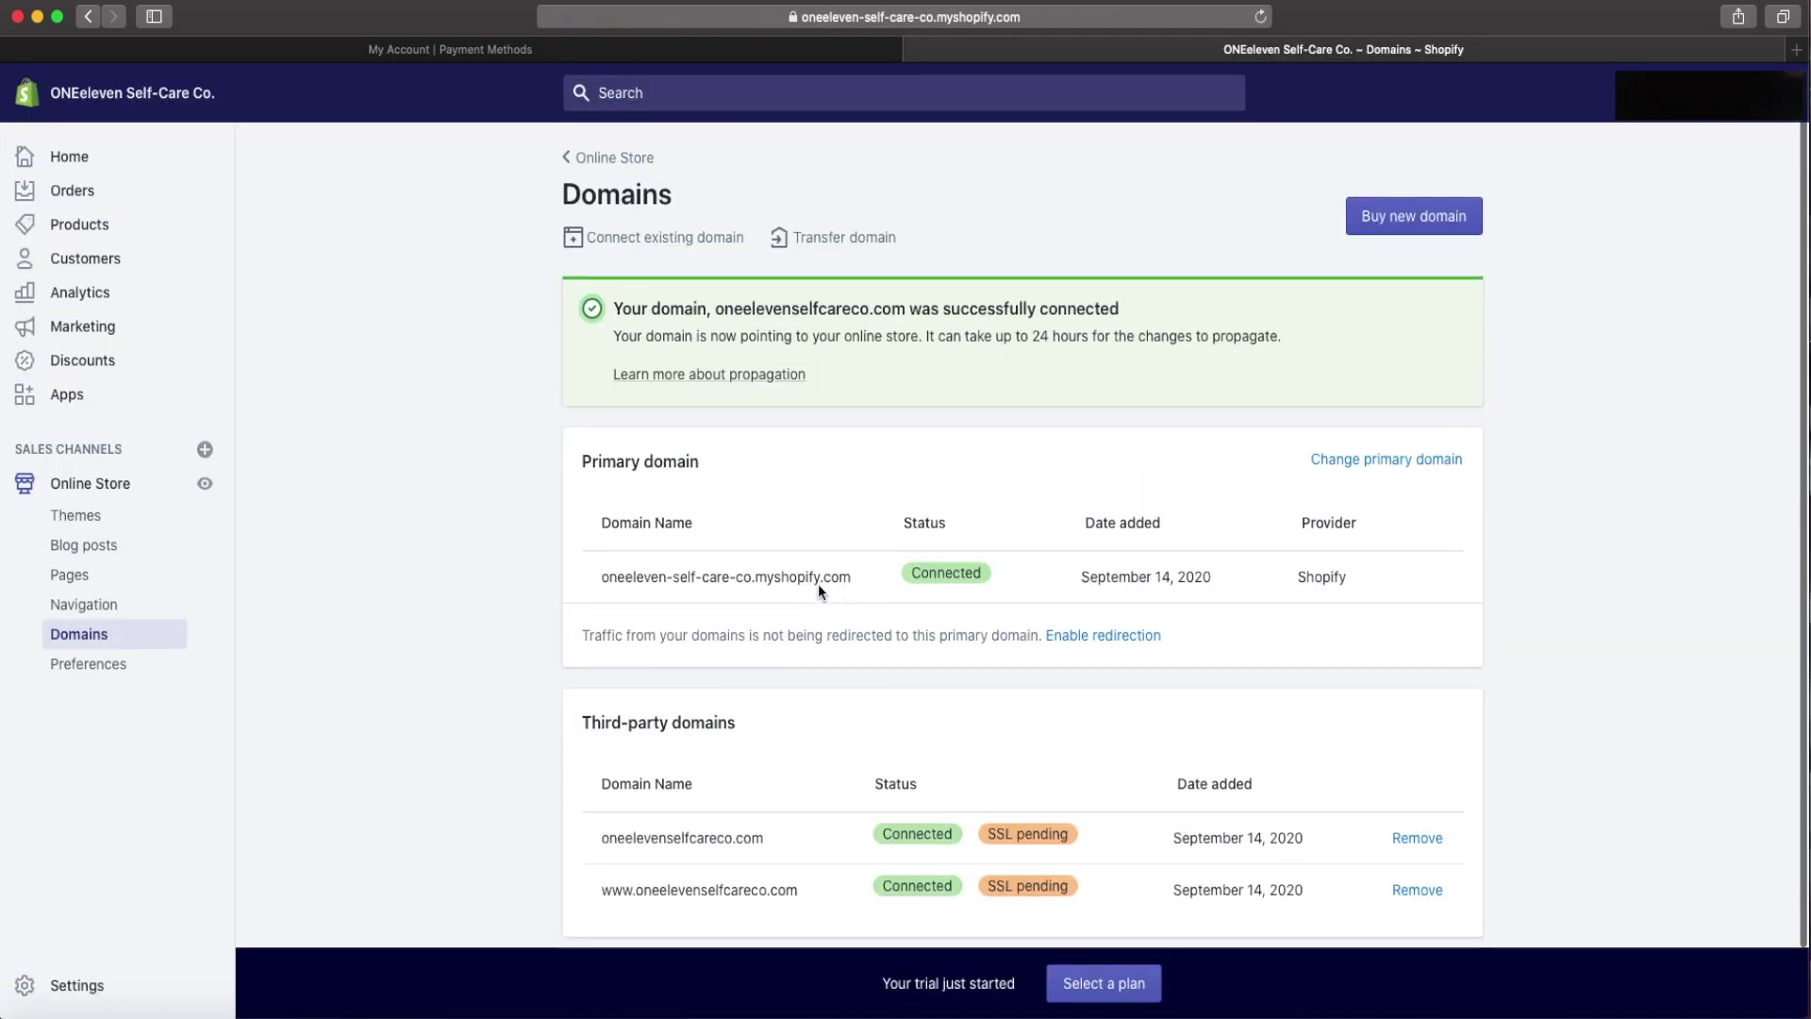
{"action": "scroll", "coordinate": [793, 340], "scroll_direction": "down", "scroll_amount": 1}
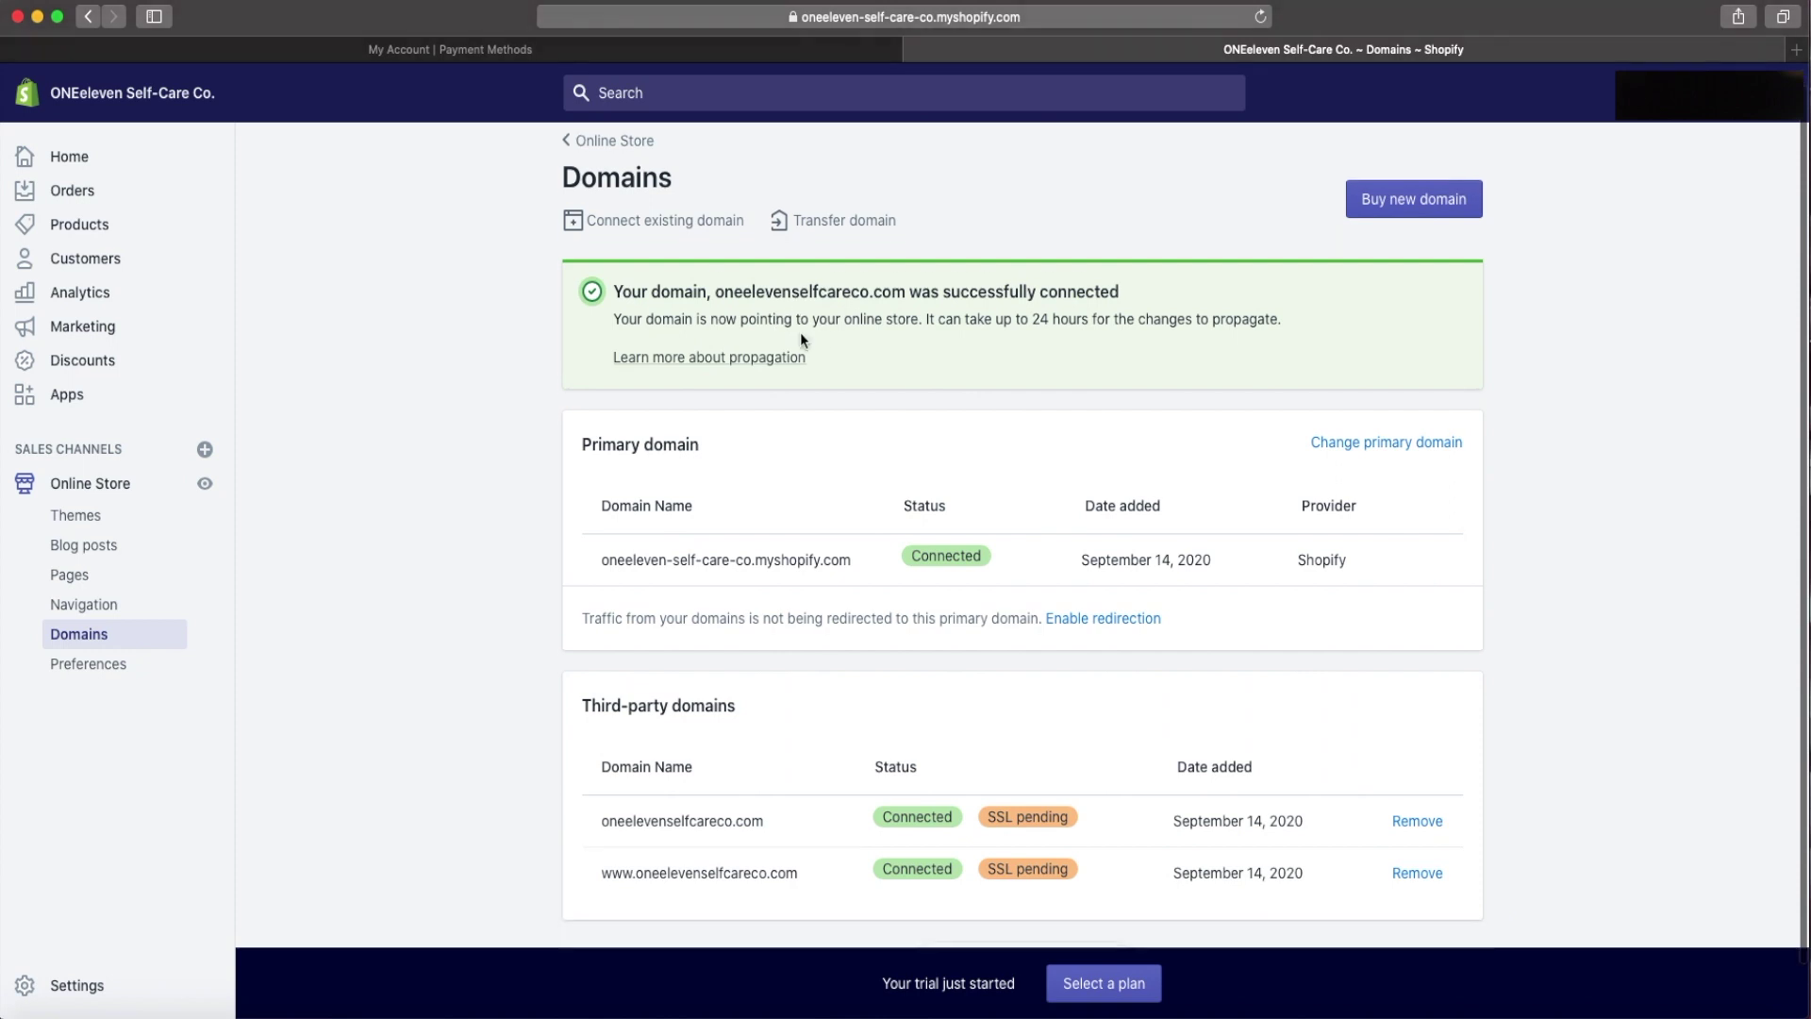